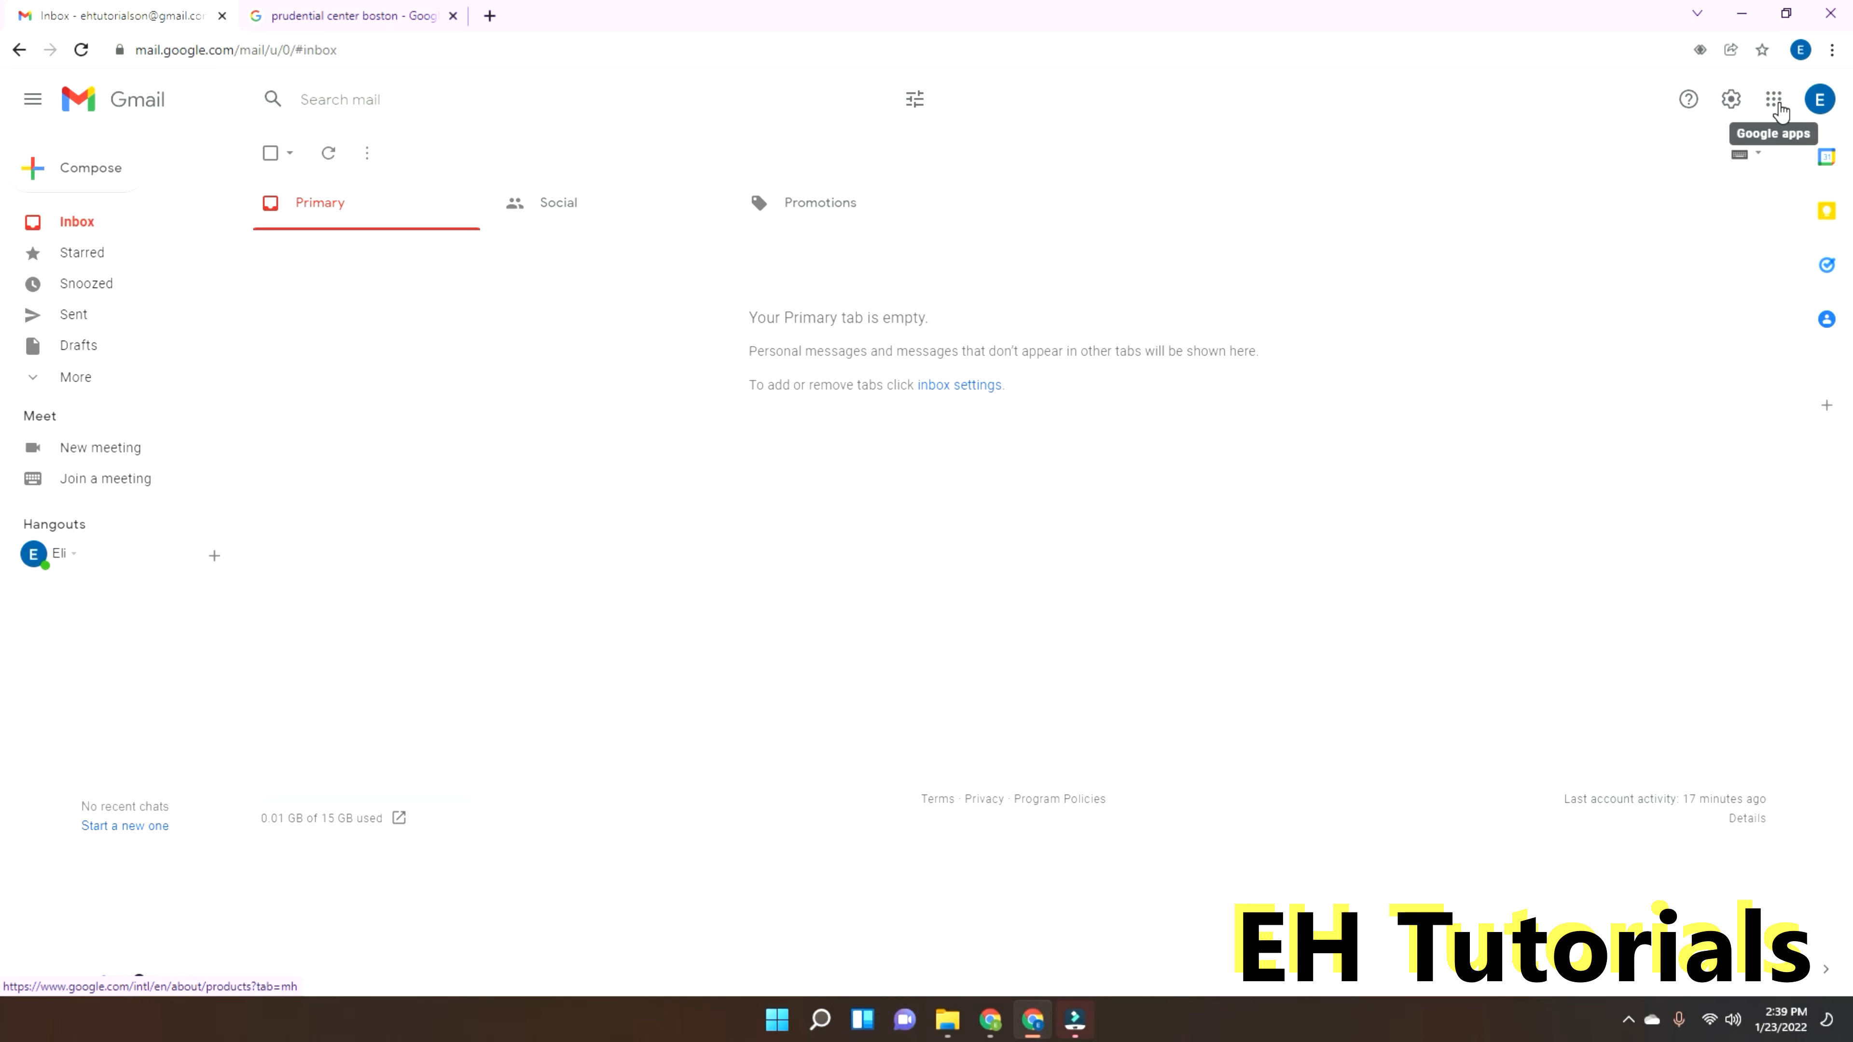
Step: Open Google Calendar and start a new event titled "Meeting with Britney Spears"
click(1778, 107)
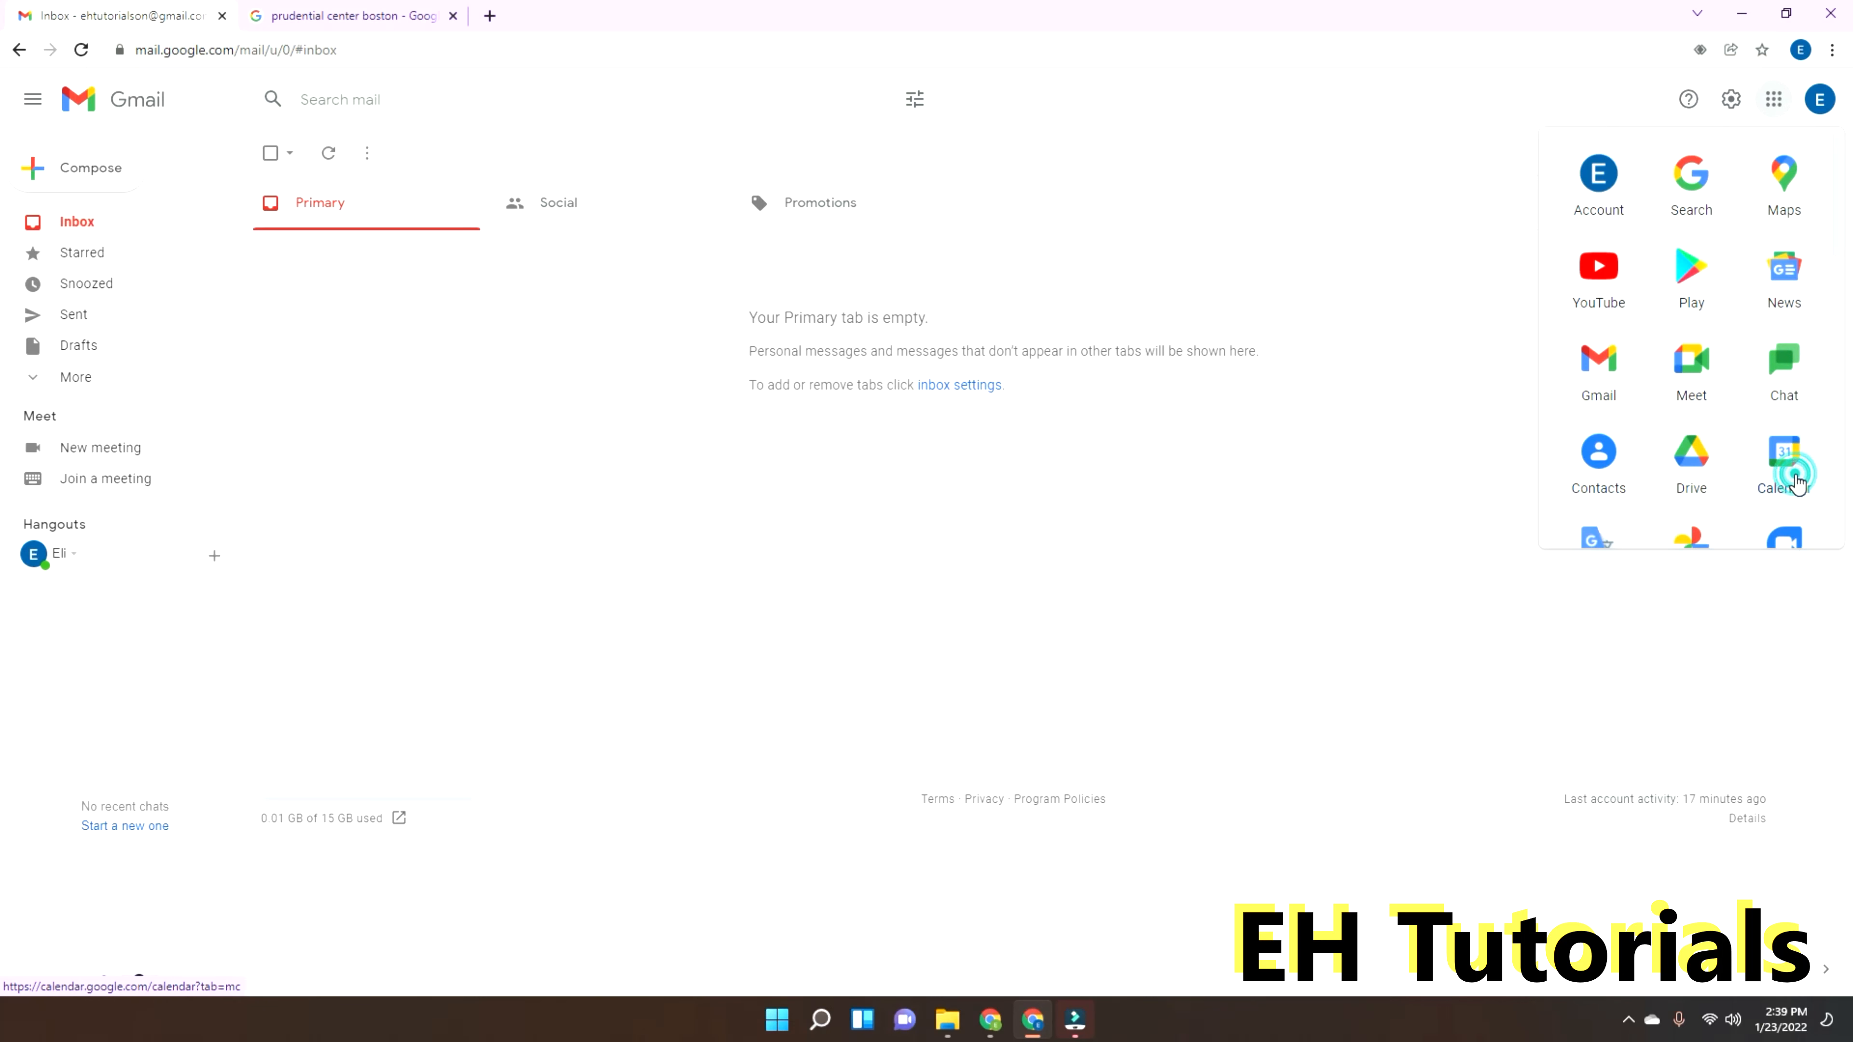
click(1795, 482)
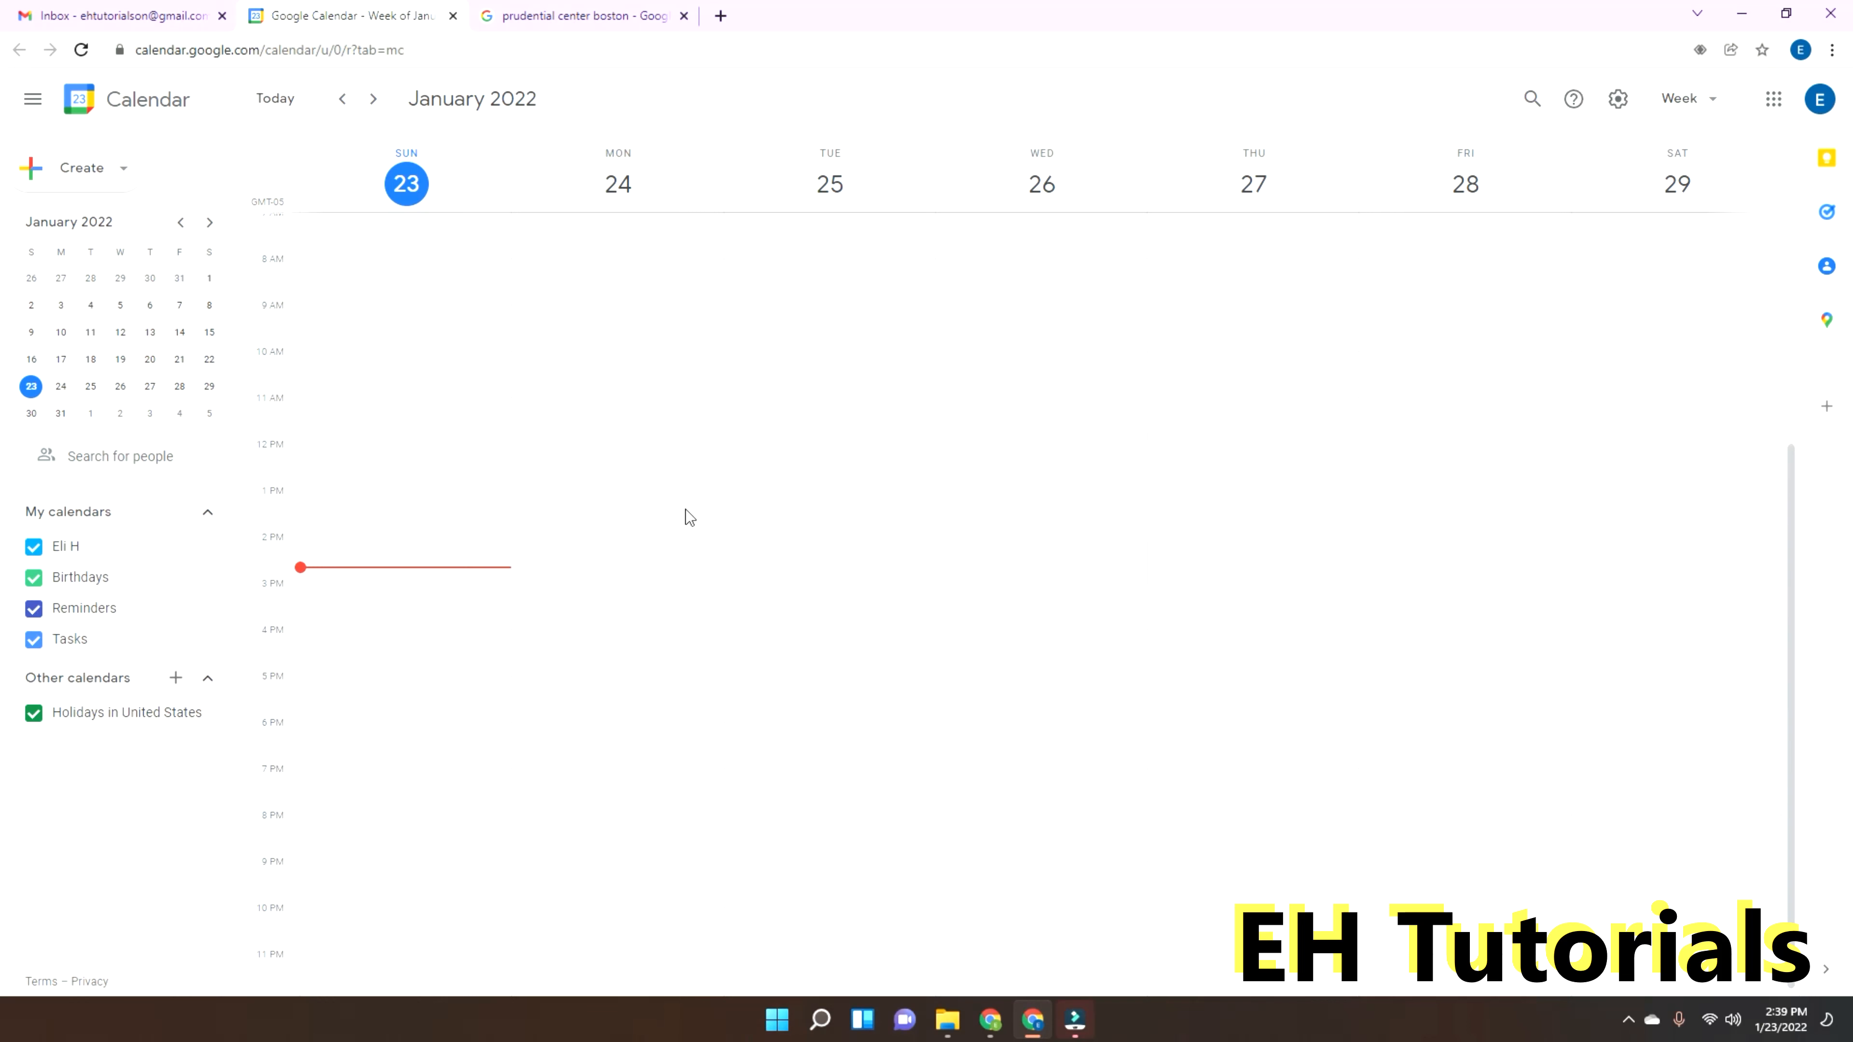
click(114, 181)
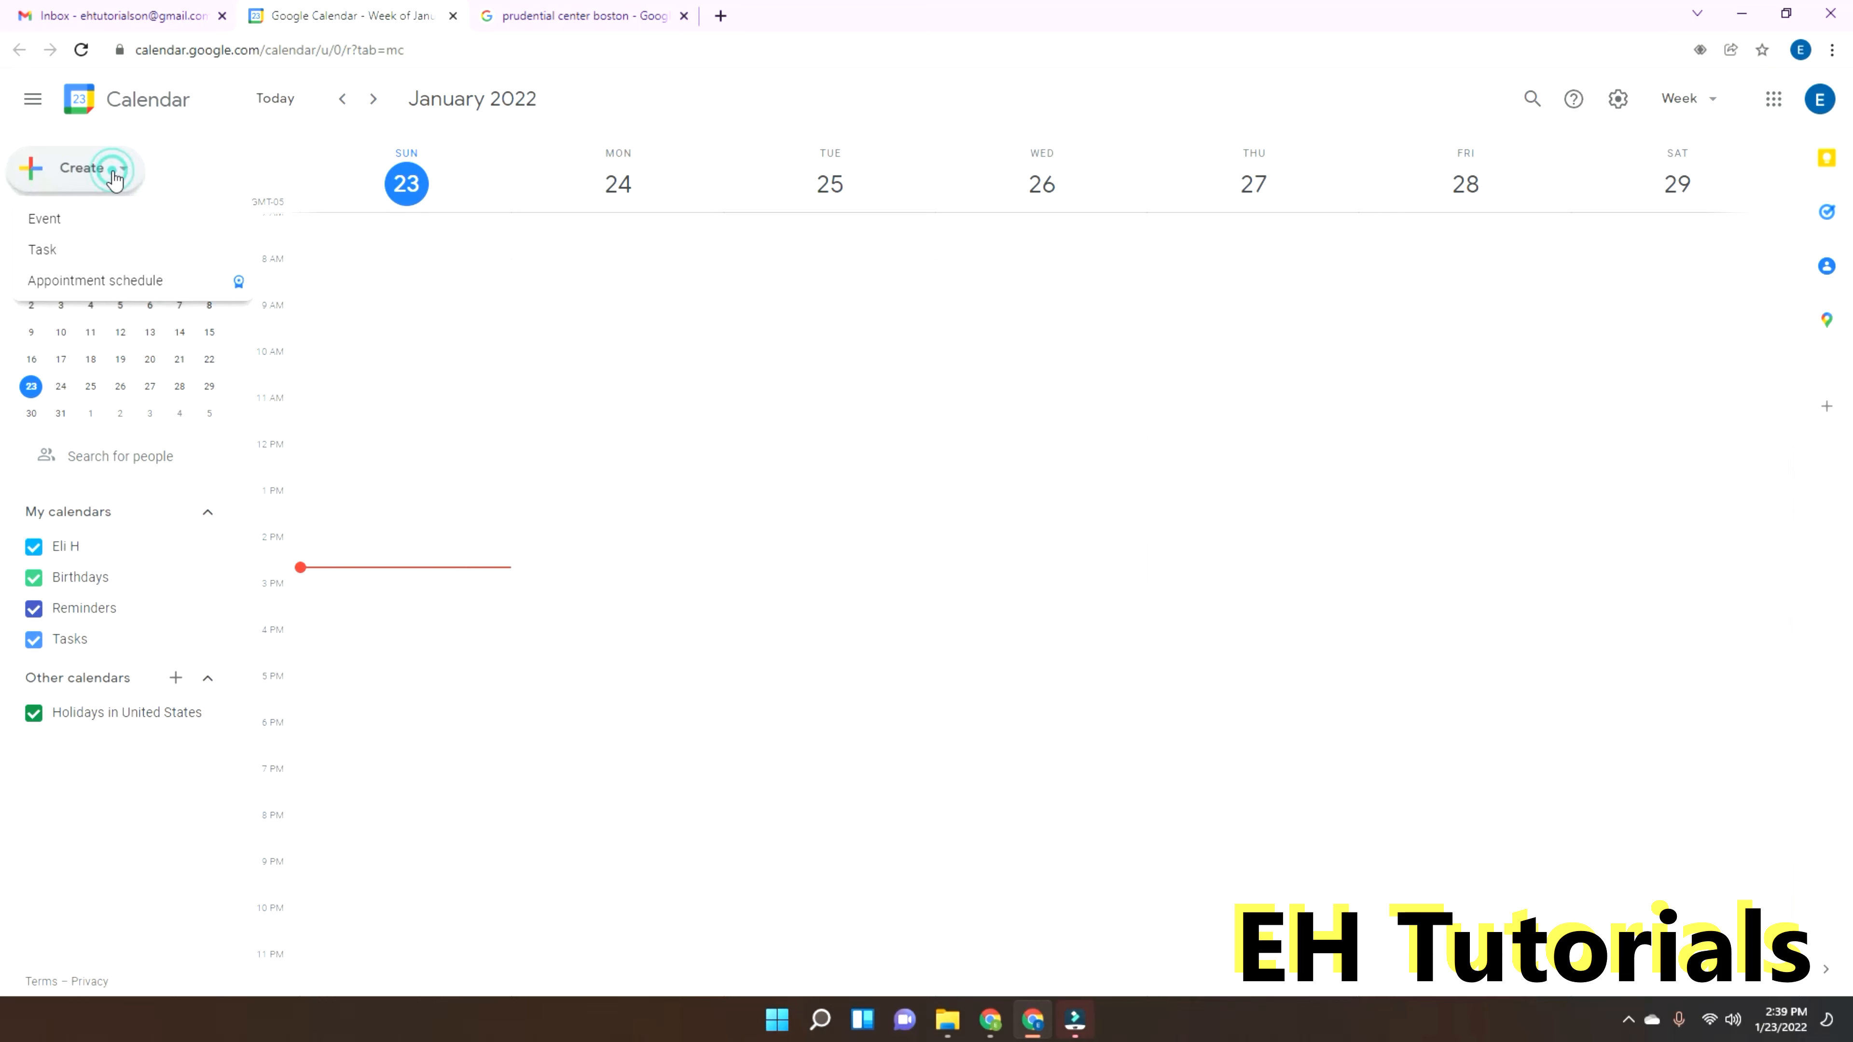
click(58, 233)
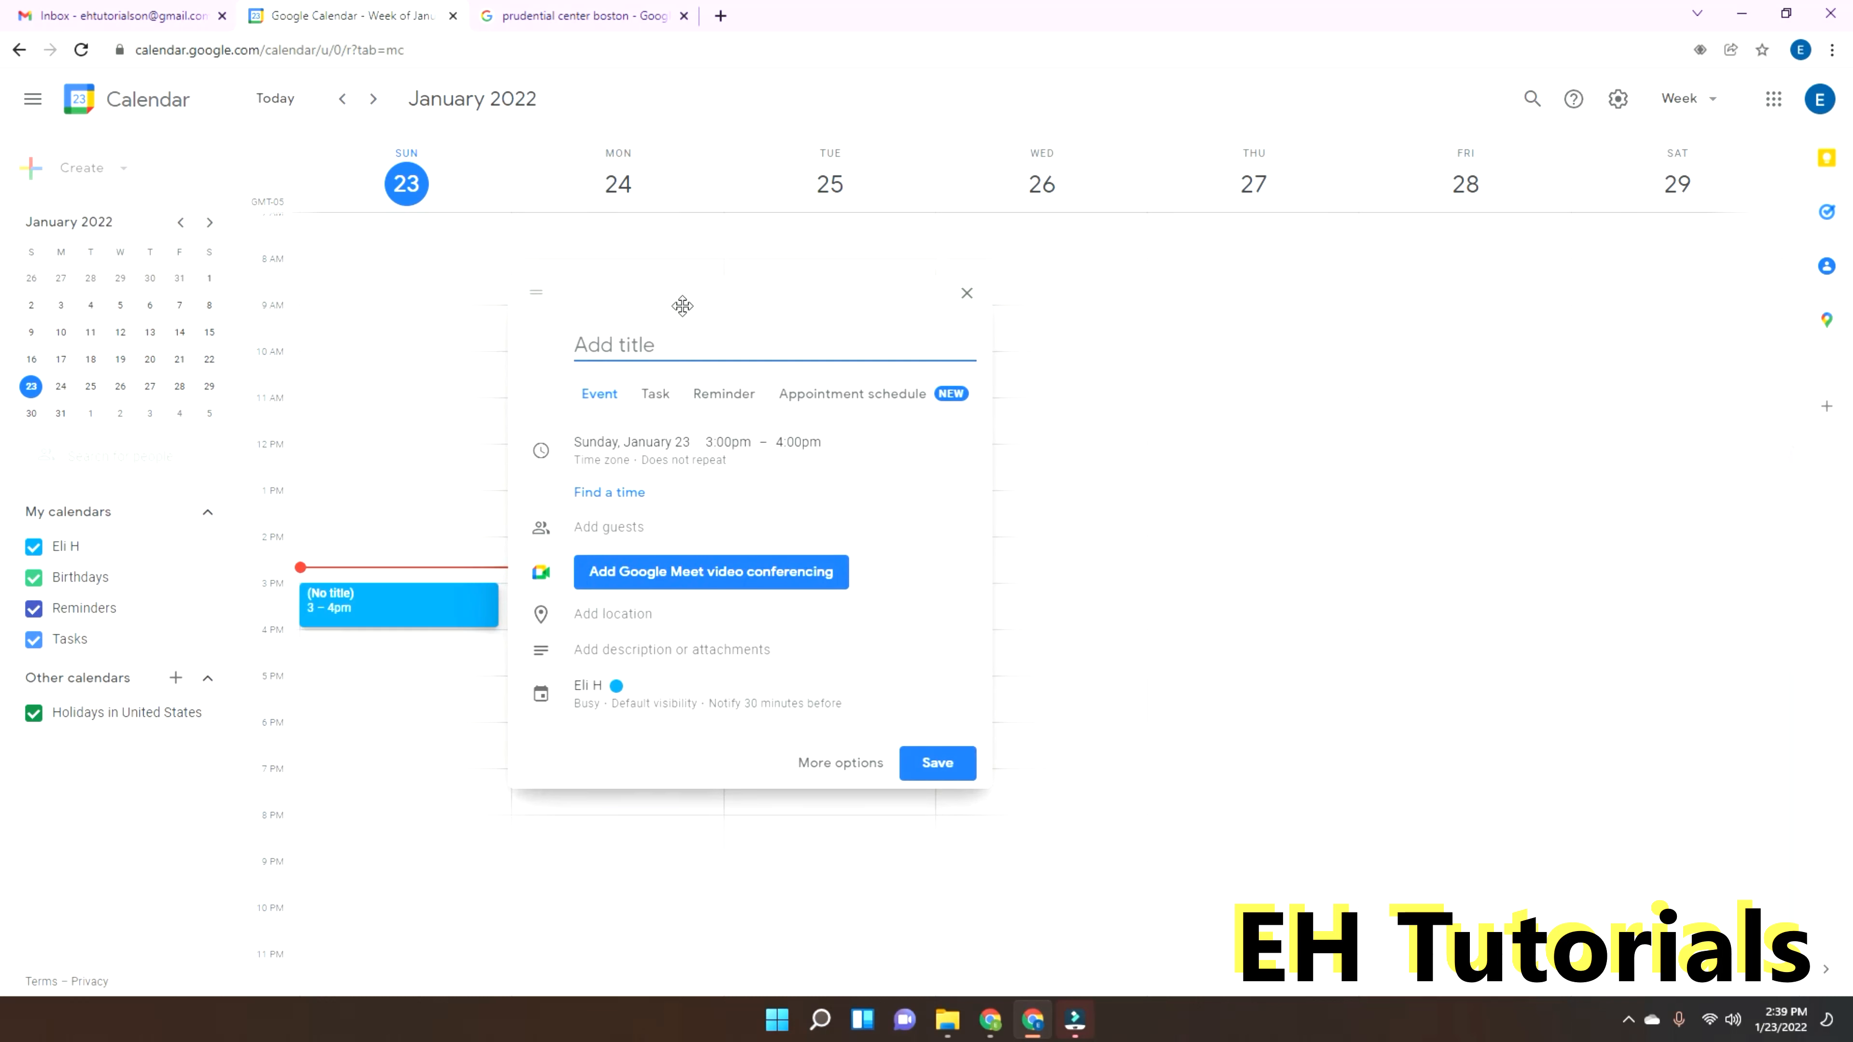
click(653, 341)
text(Meeting with Britney Spears)
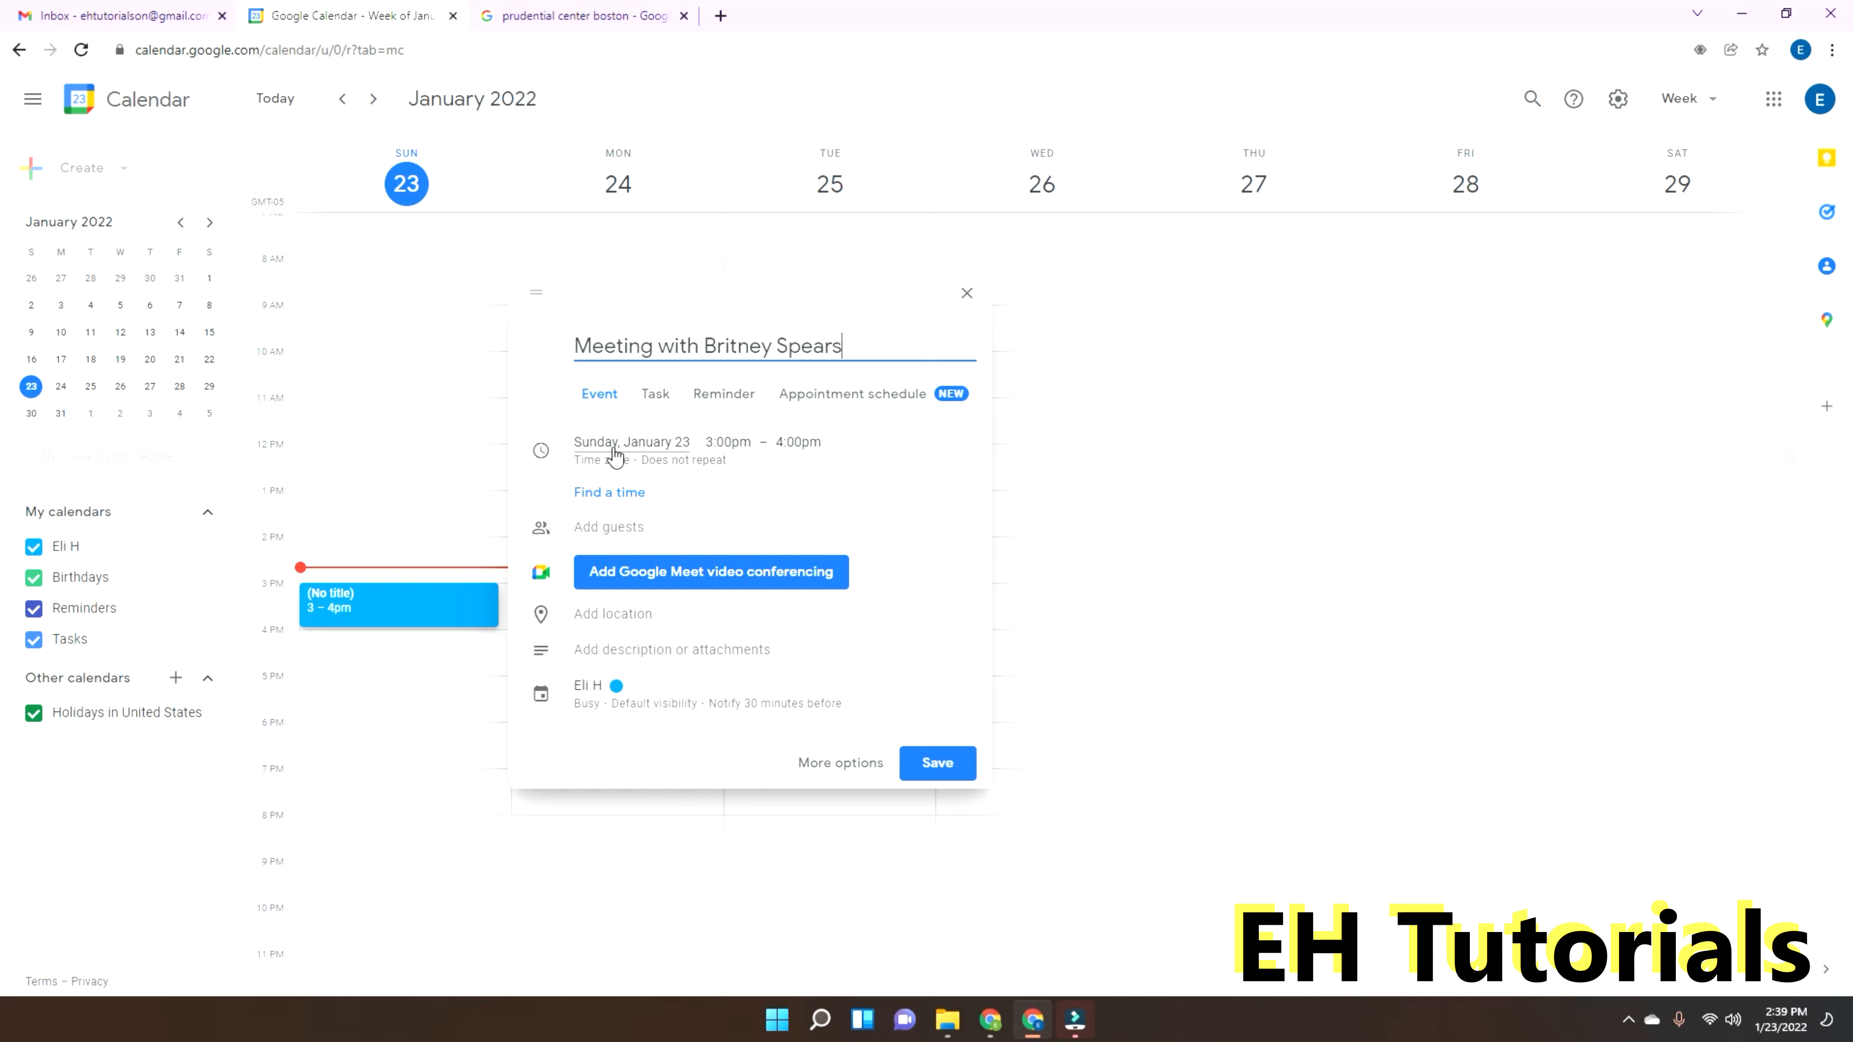
Step: Set the event's date to Monday, January 31 and its start time to 3:15pm
click(640, 444)
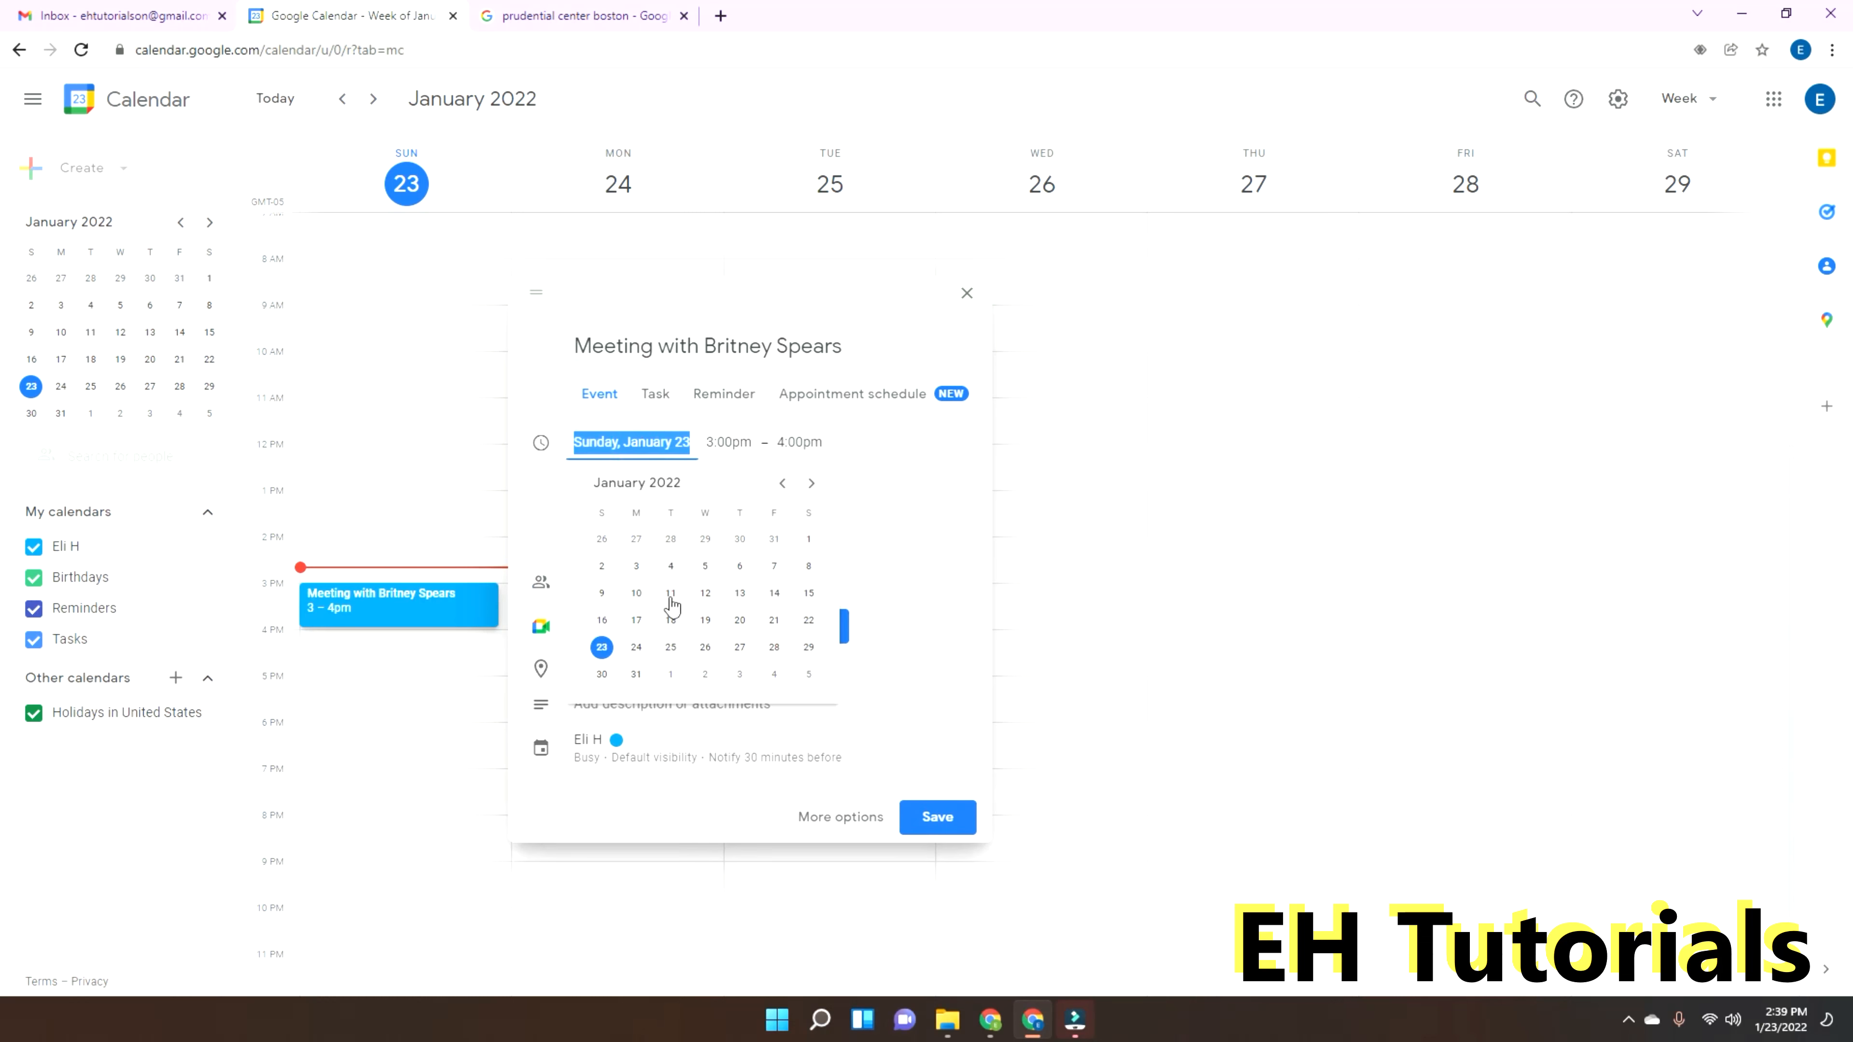
click(634, 679)
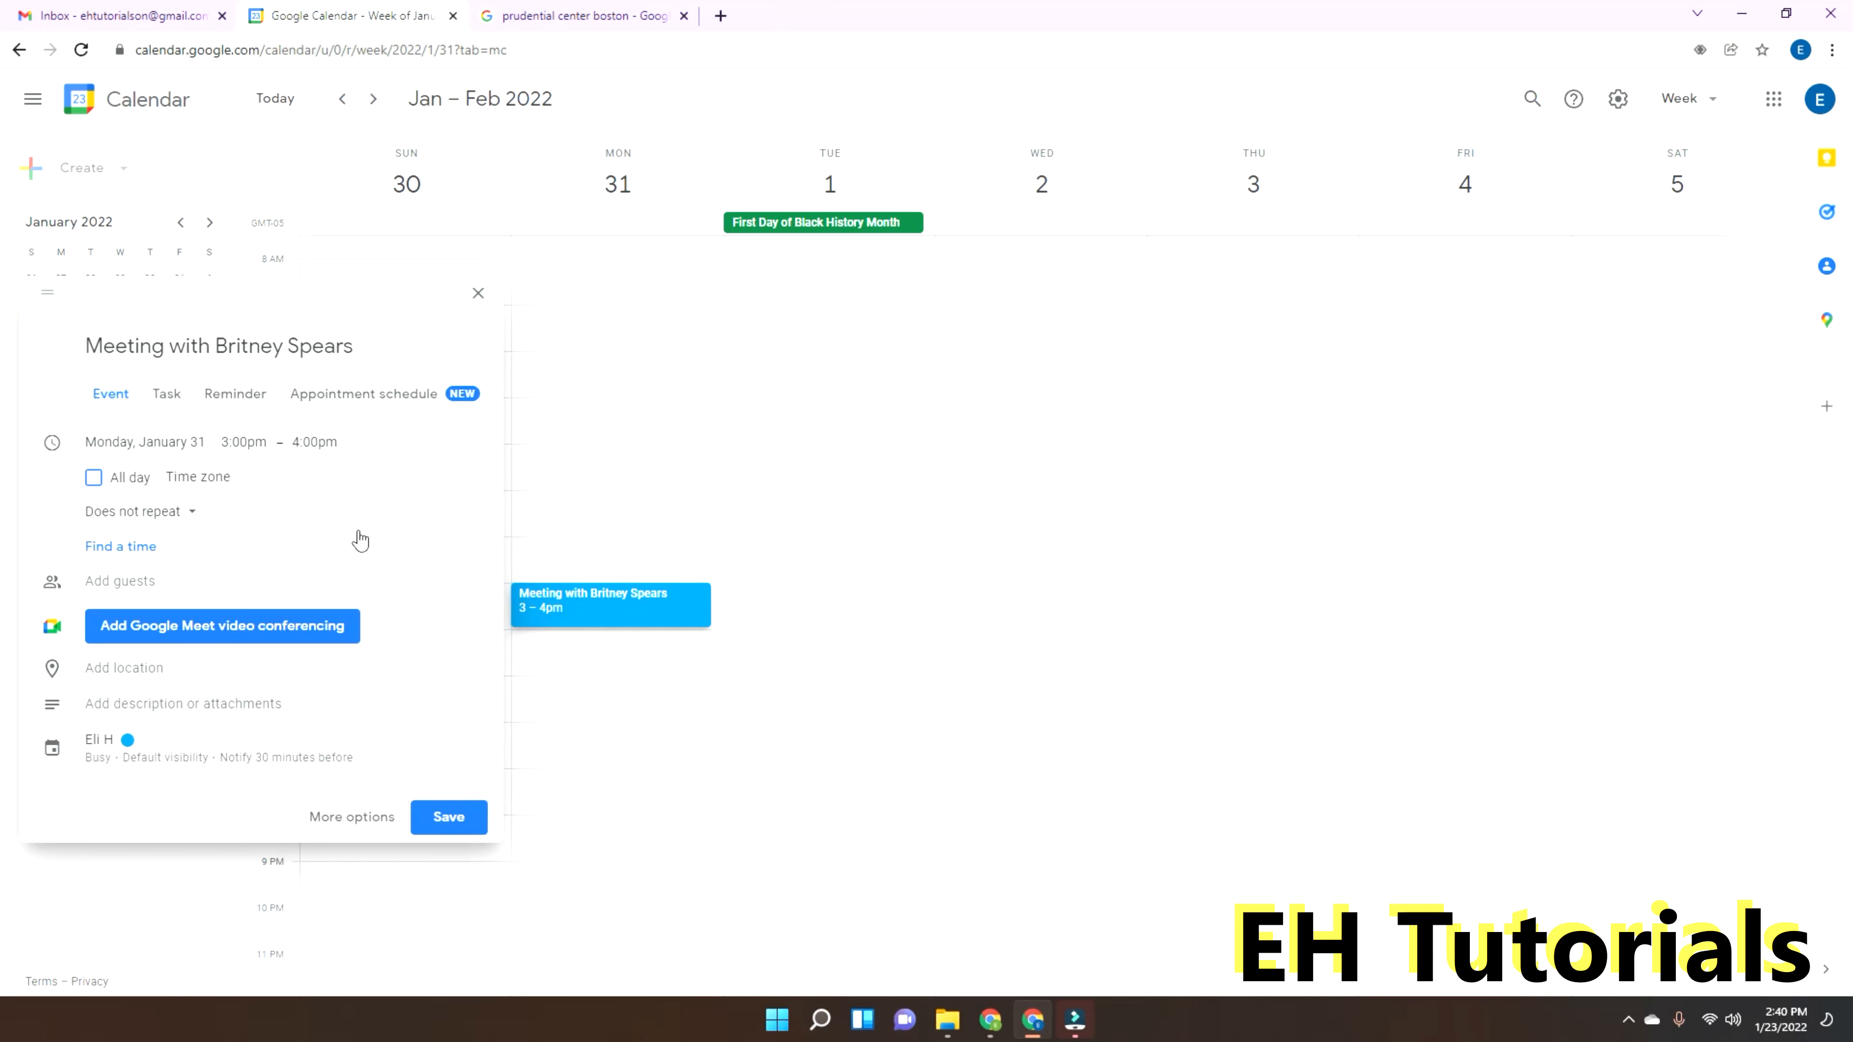
click(228, 446)
click(248, 600)
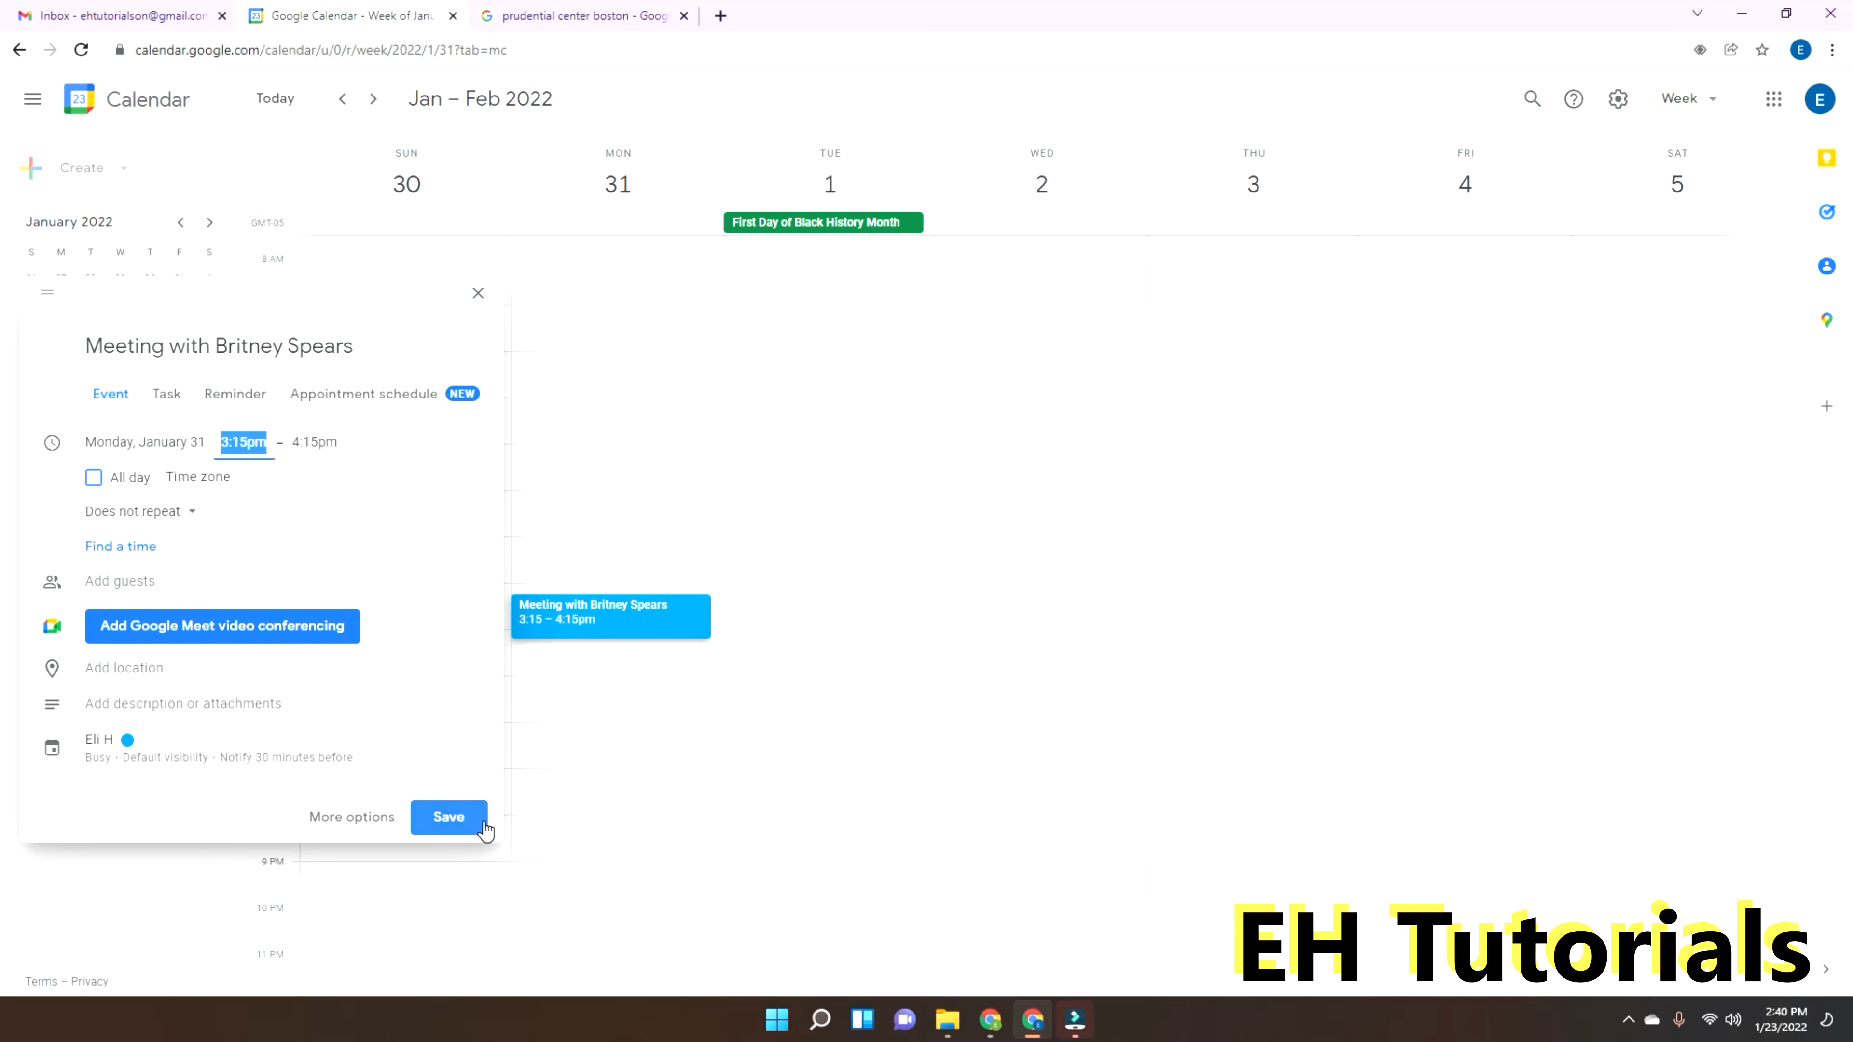
Step: Make the meeting an all-day event with the recurrence option "Does not repeat"
click(93, 478)
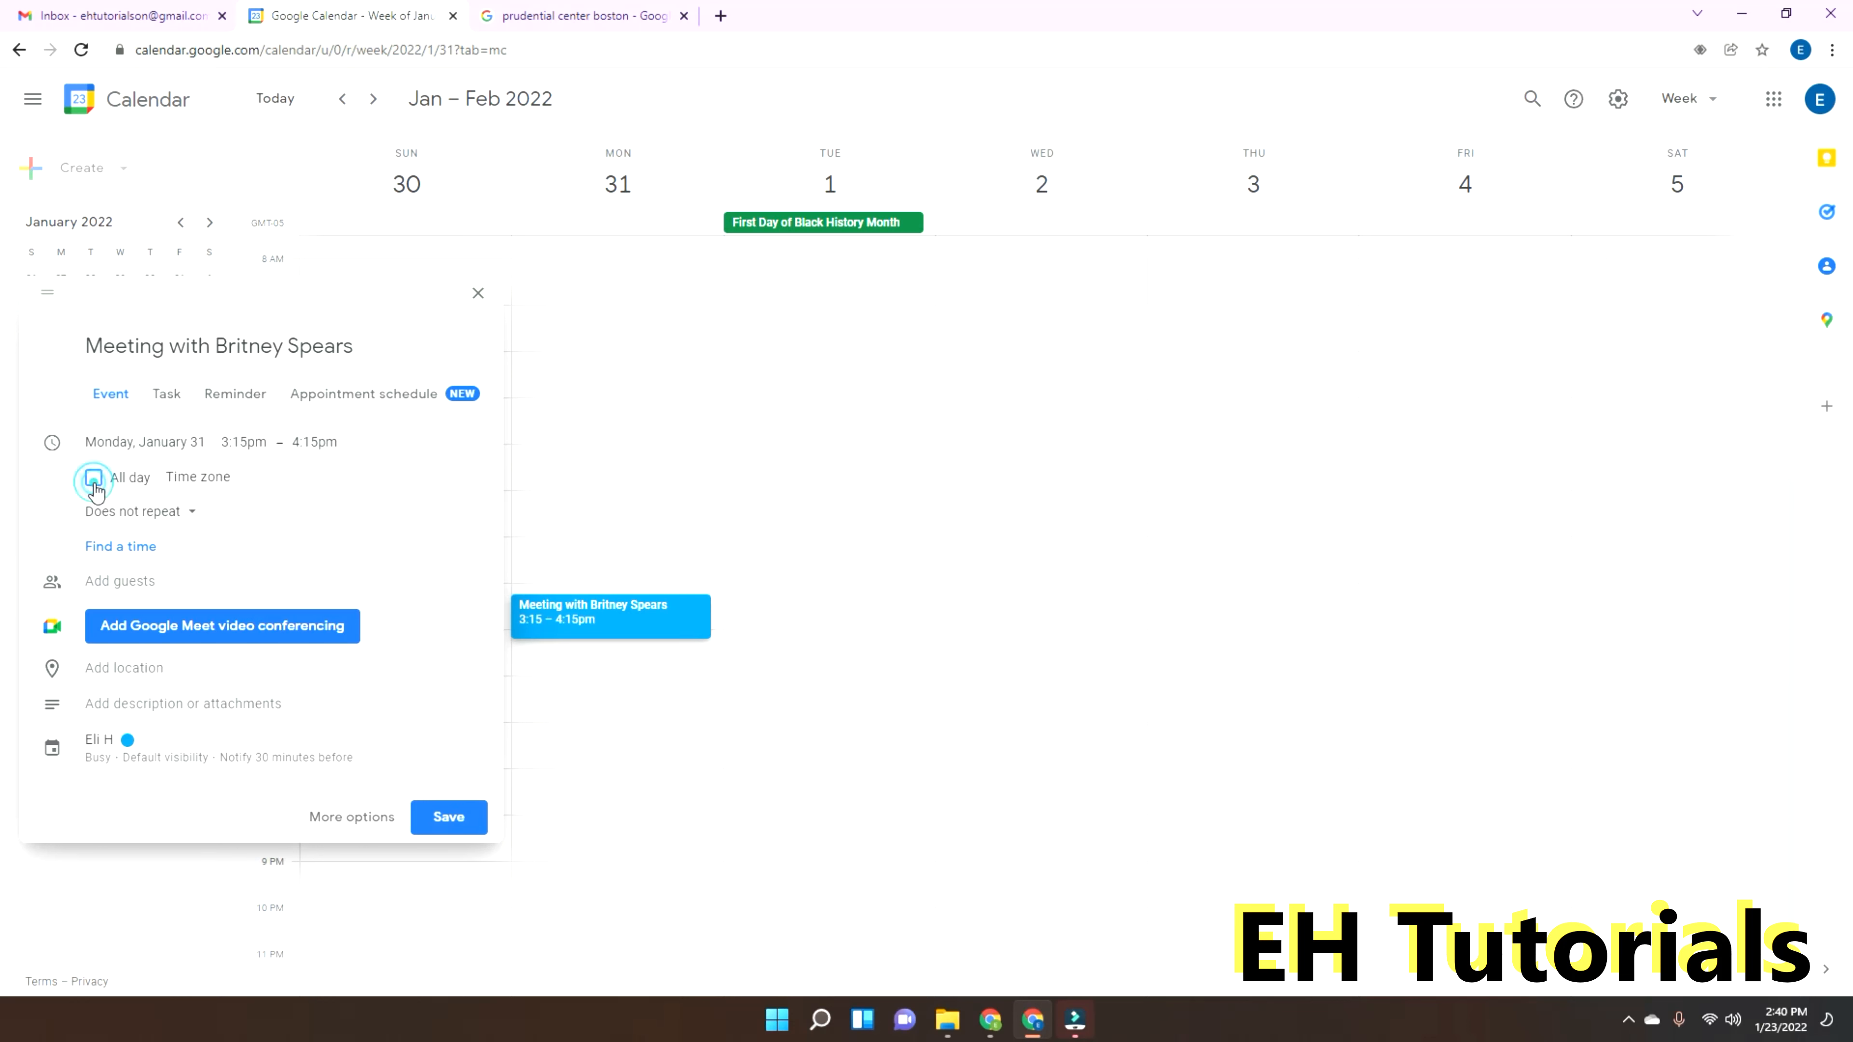
click(150, 447)
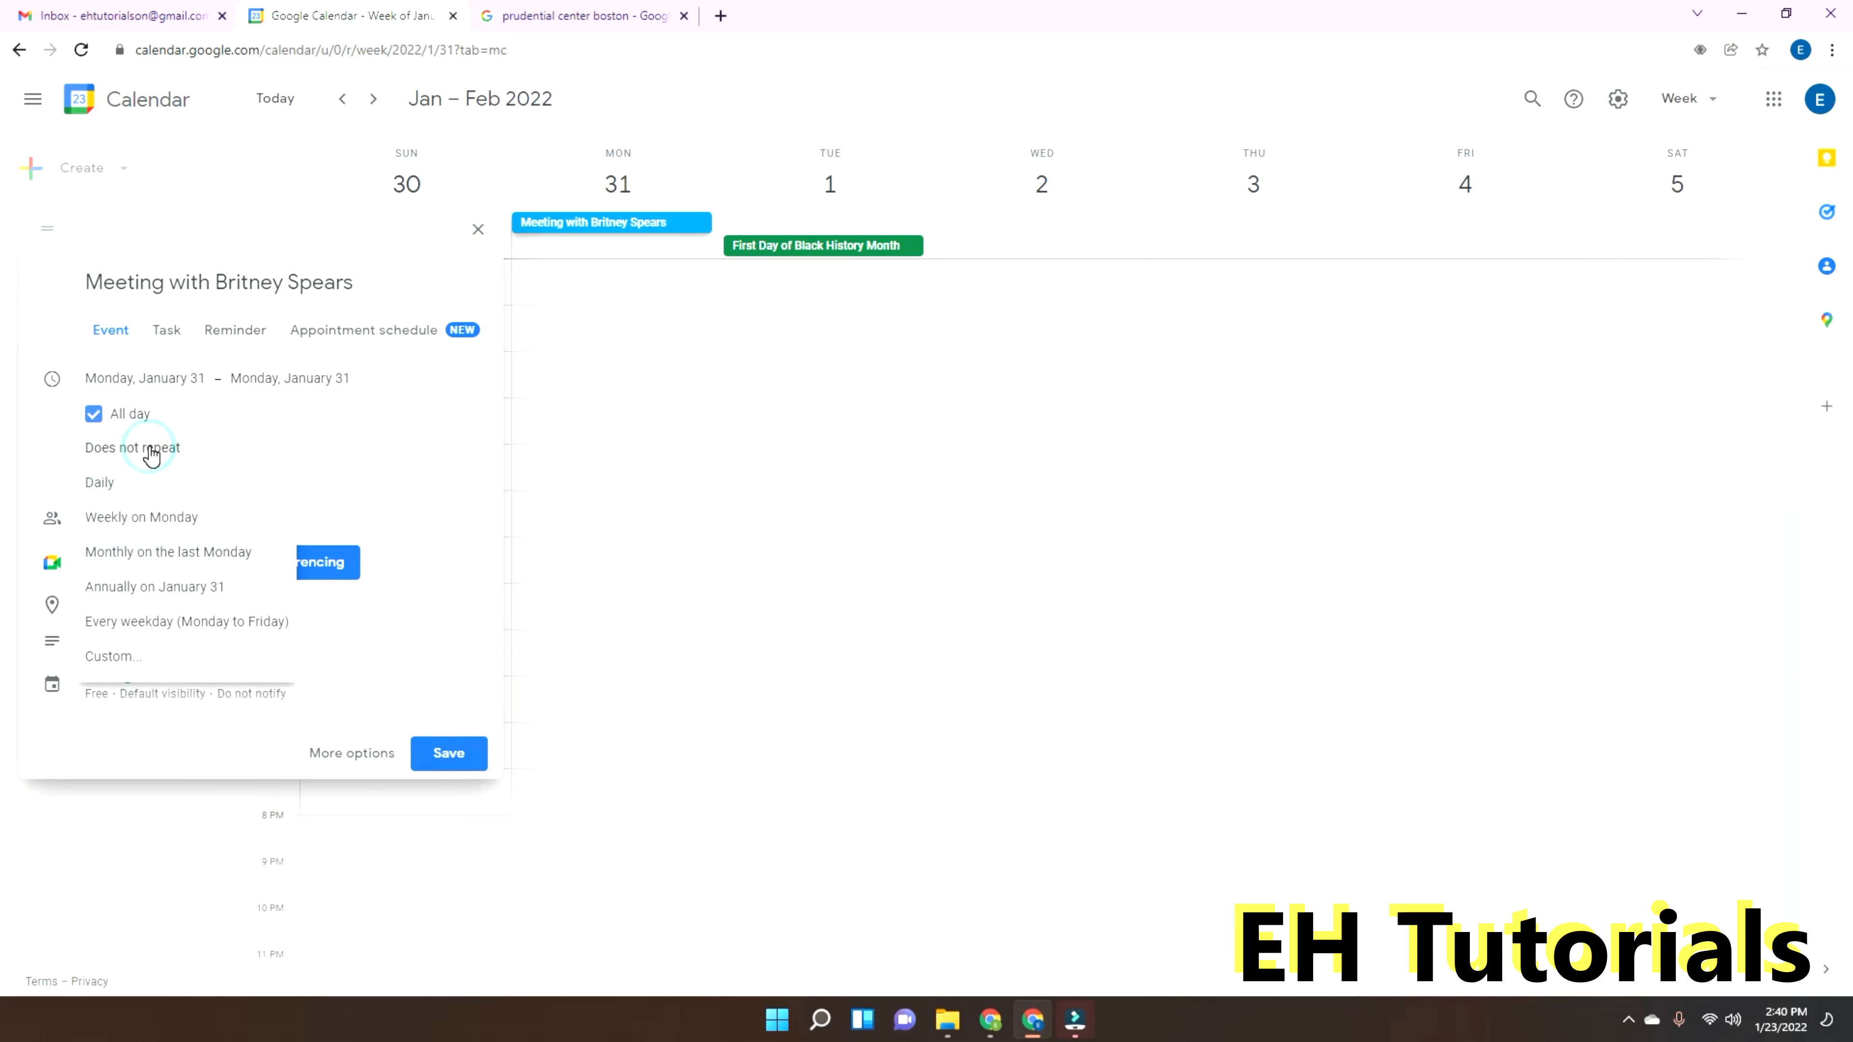
click(150, 447)
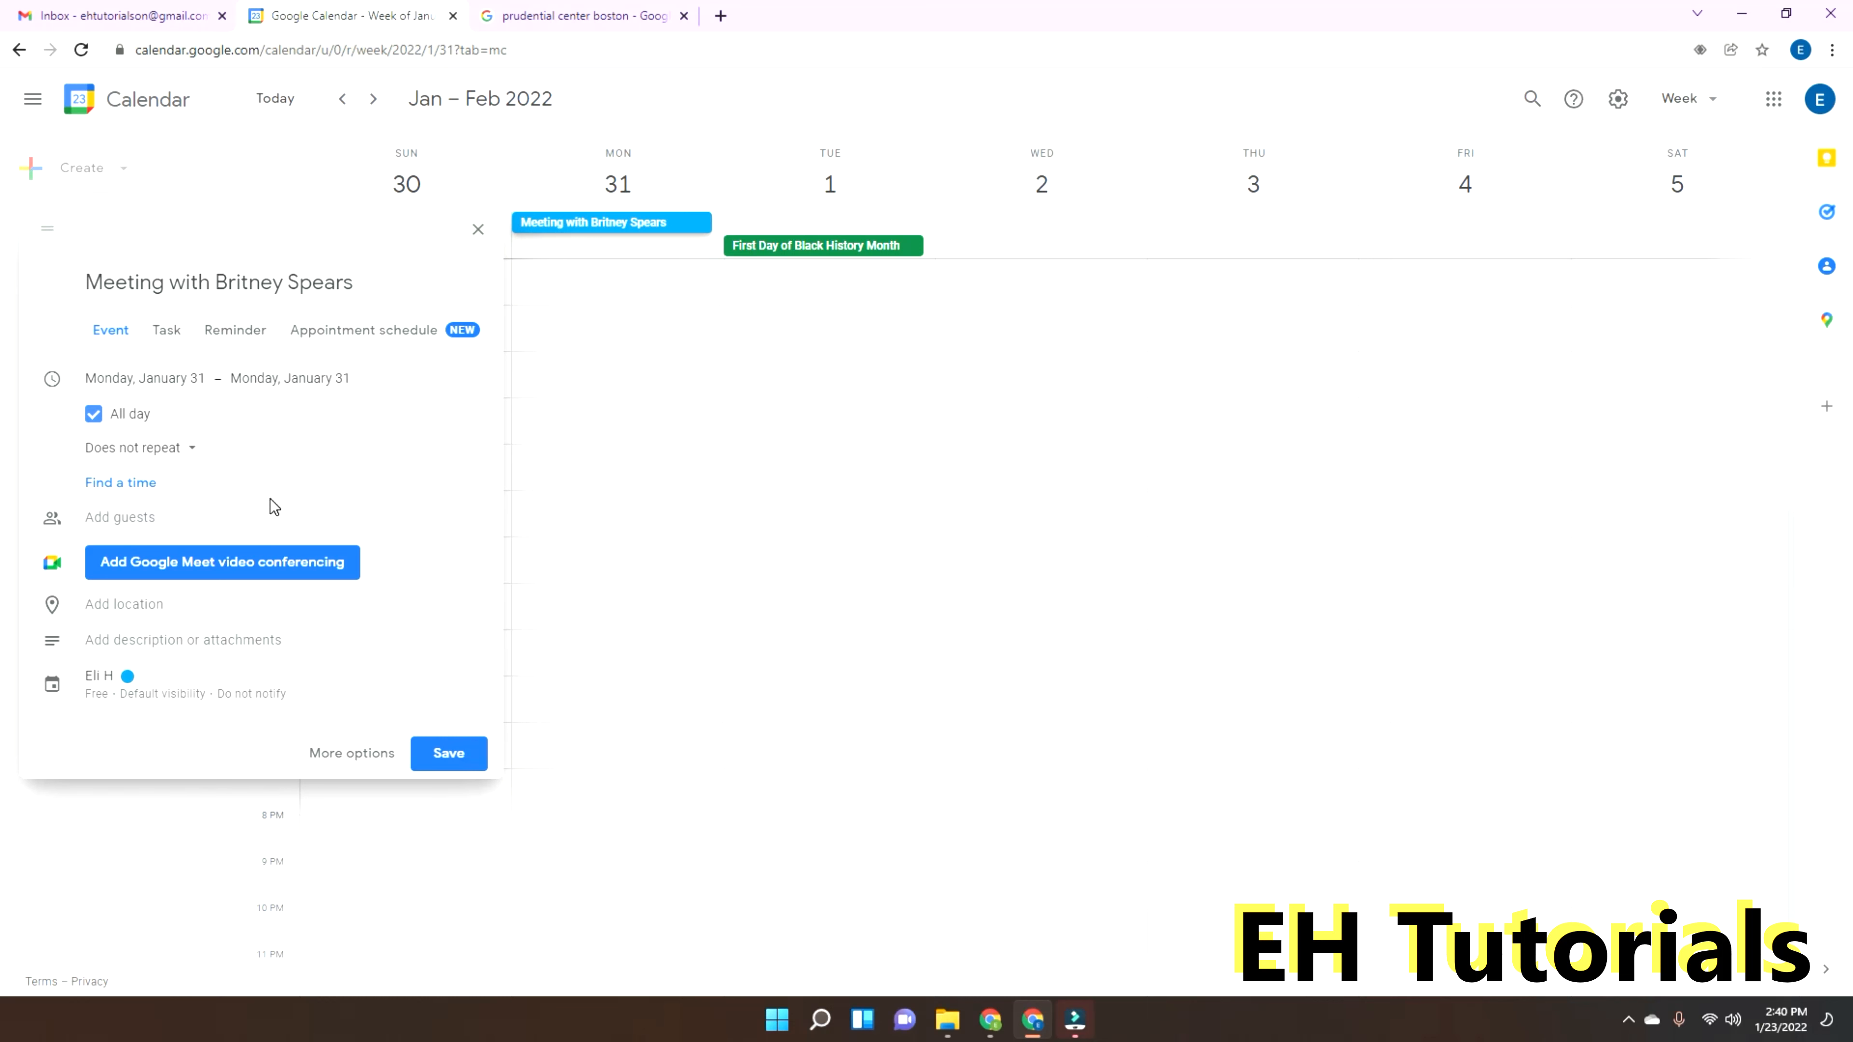
Step: Add the contact Britney Spears as a guest of the event
click(167, 514)
text(Br)
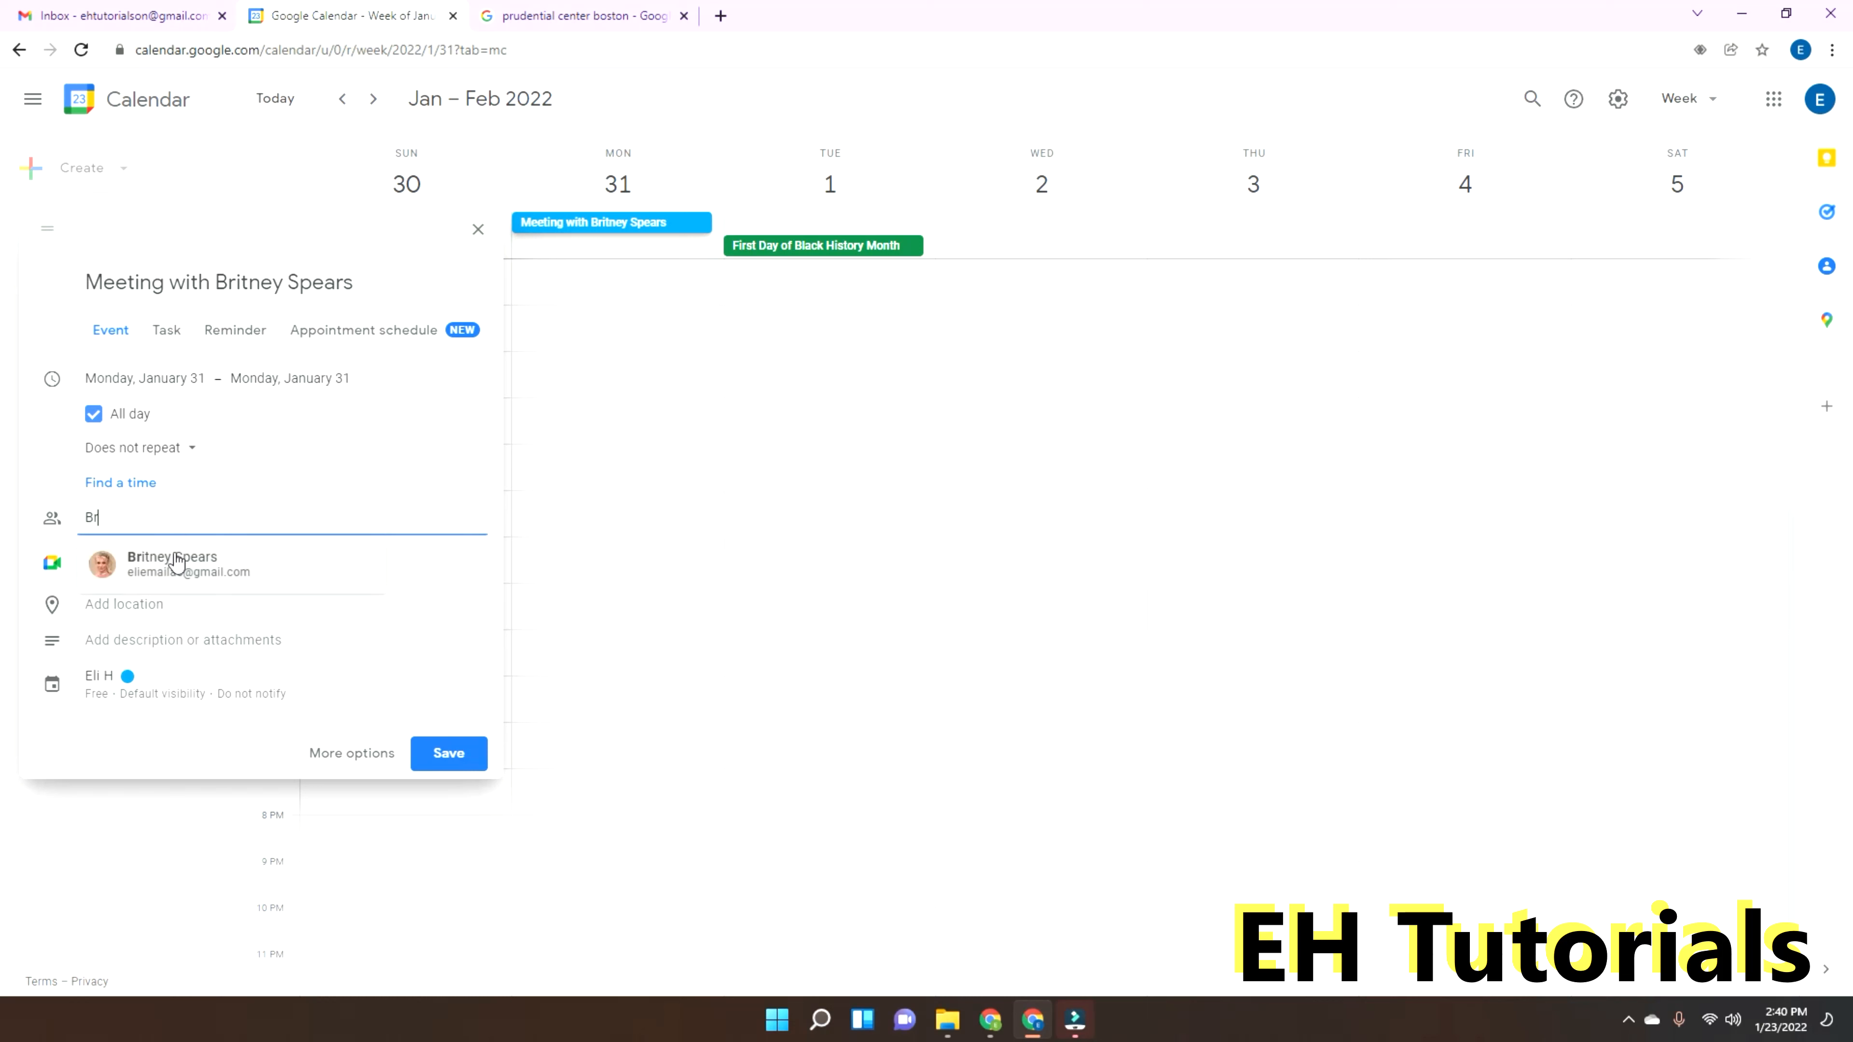
click(181, 569)
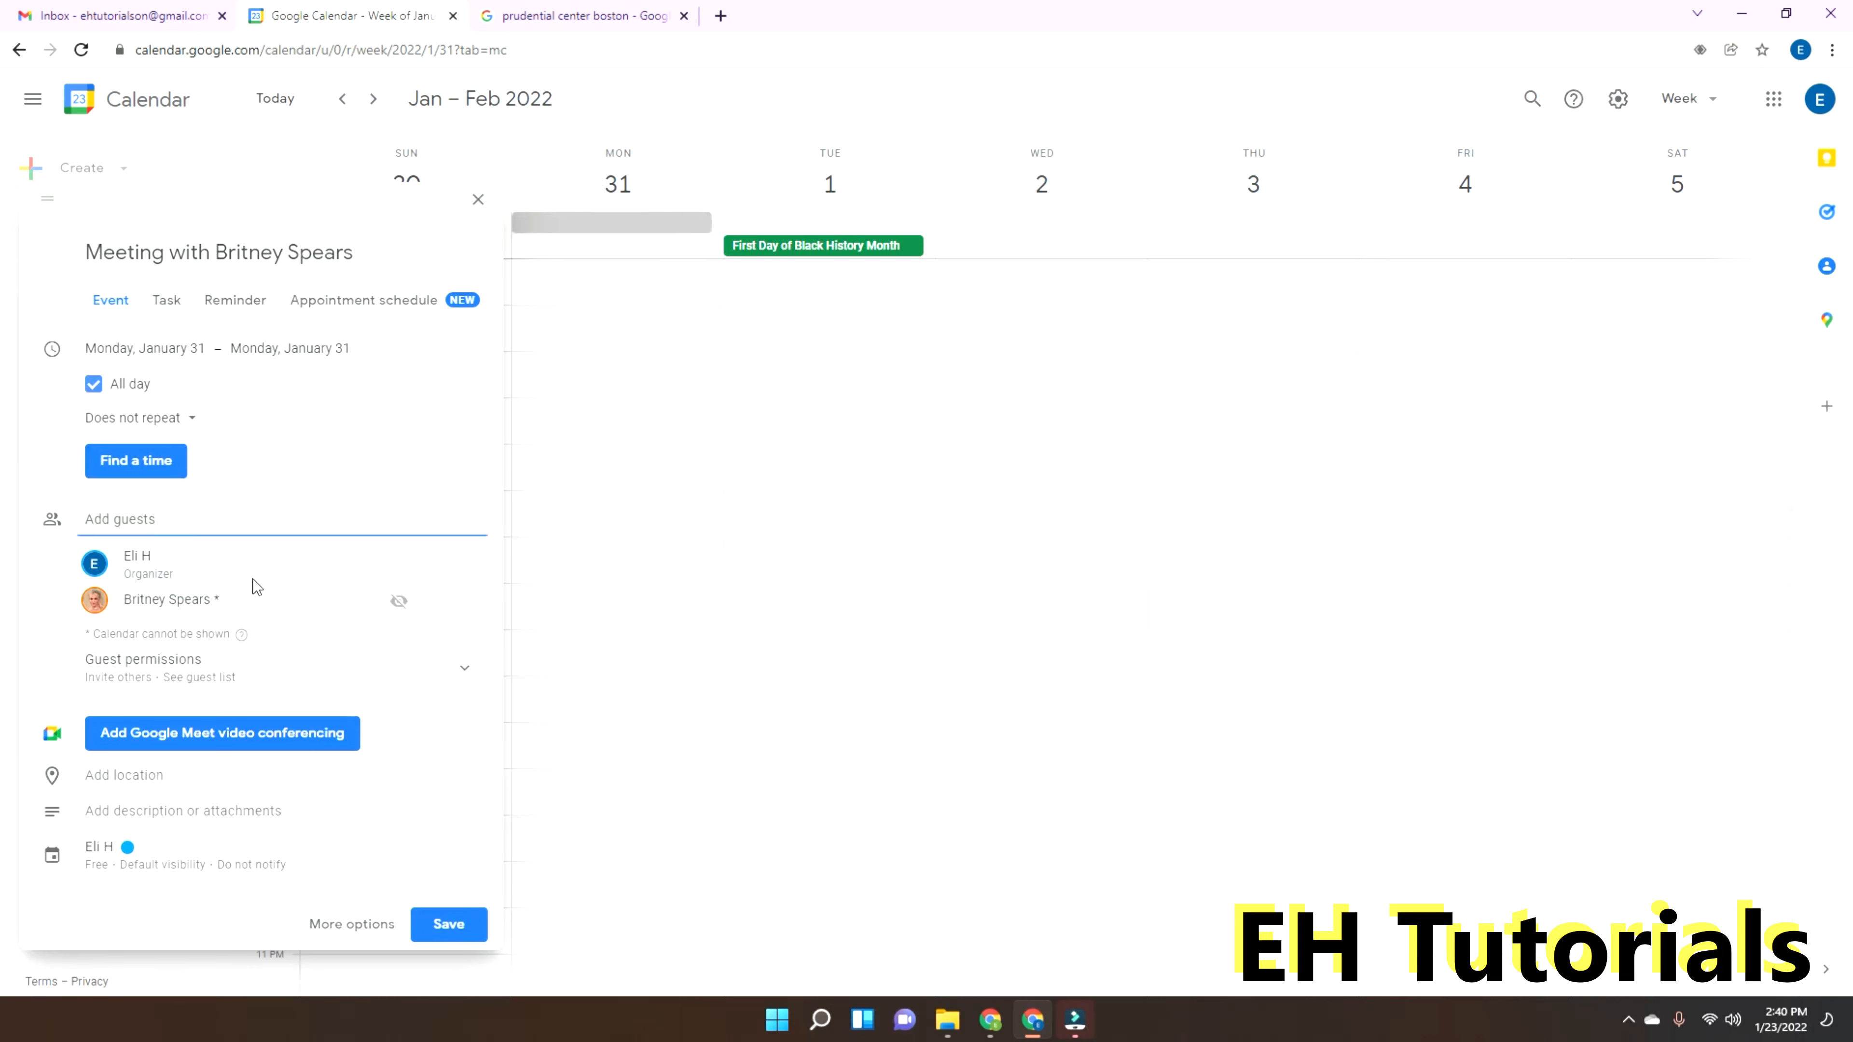
mouse_move(134, 559)
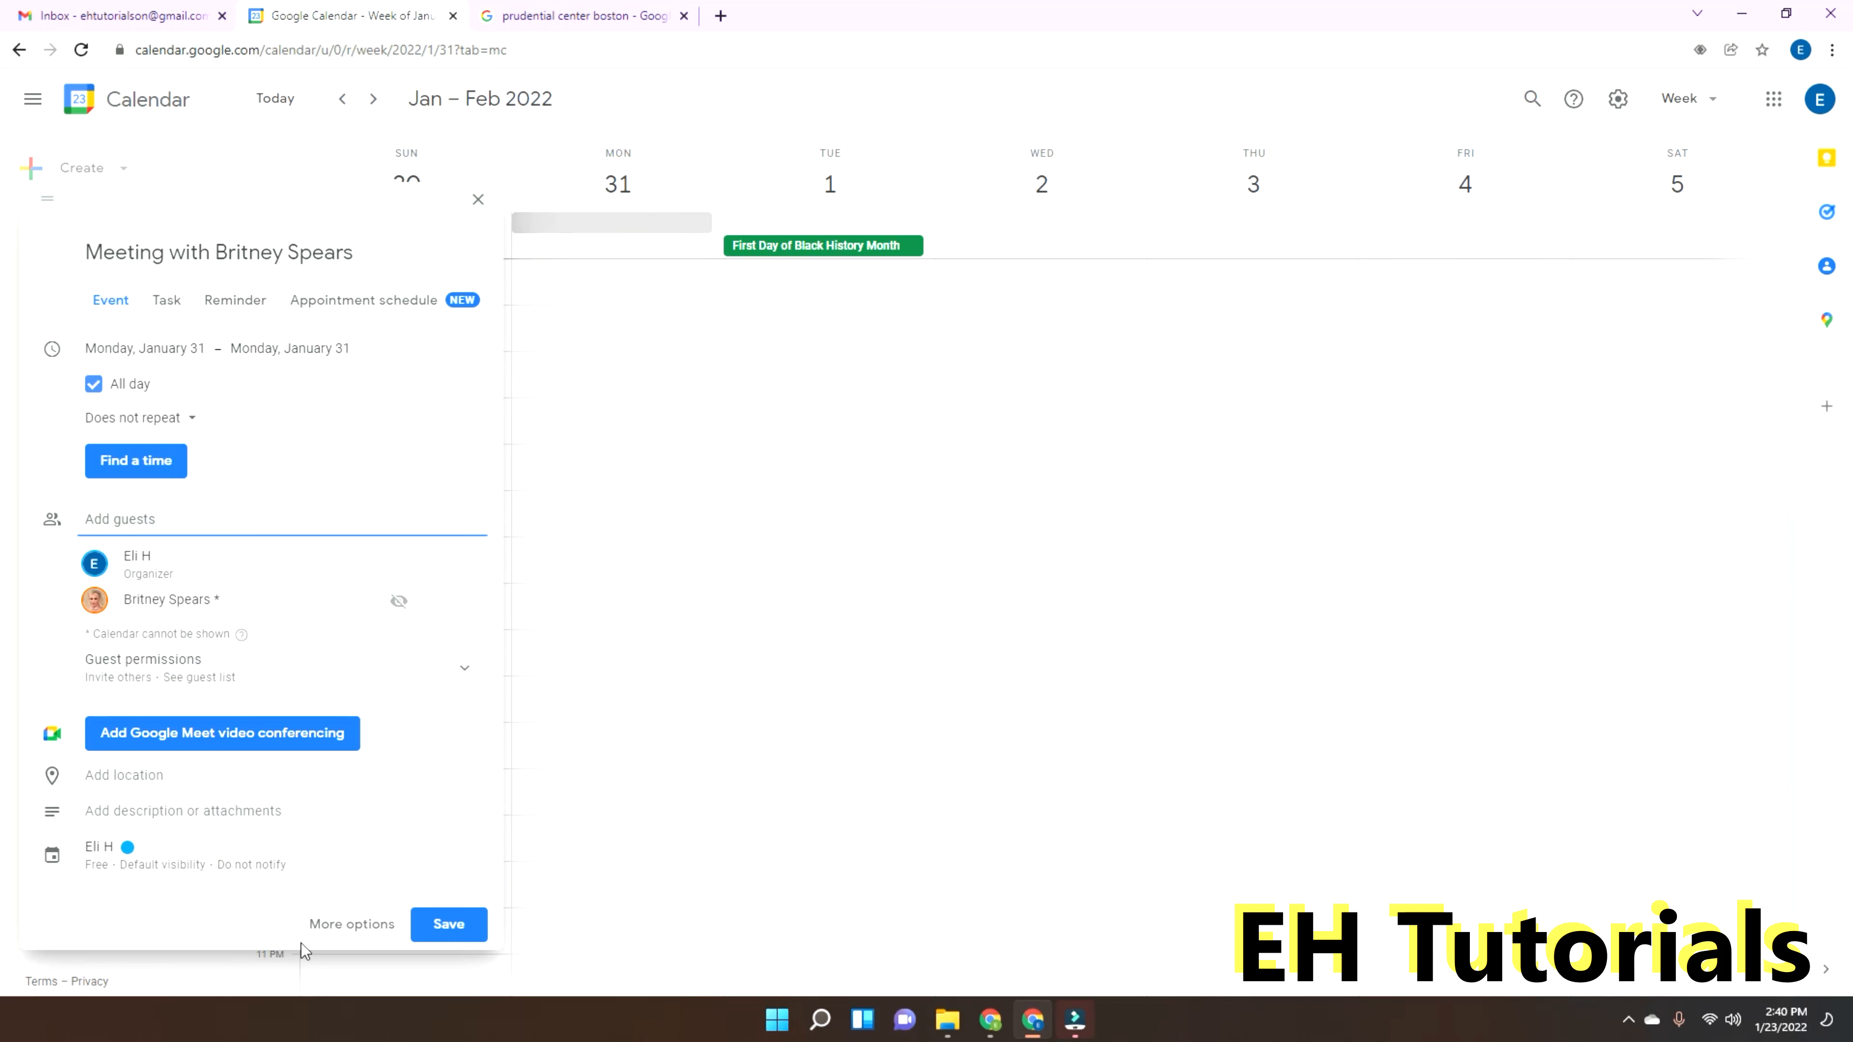
Step: Copy the Prudential Center's address from the open Google search results and paste it as the event's location
click(567, 21)
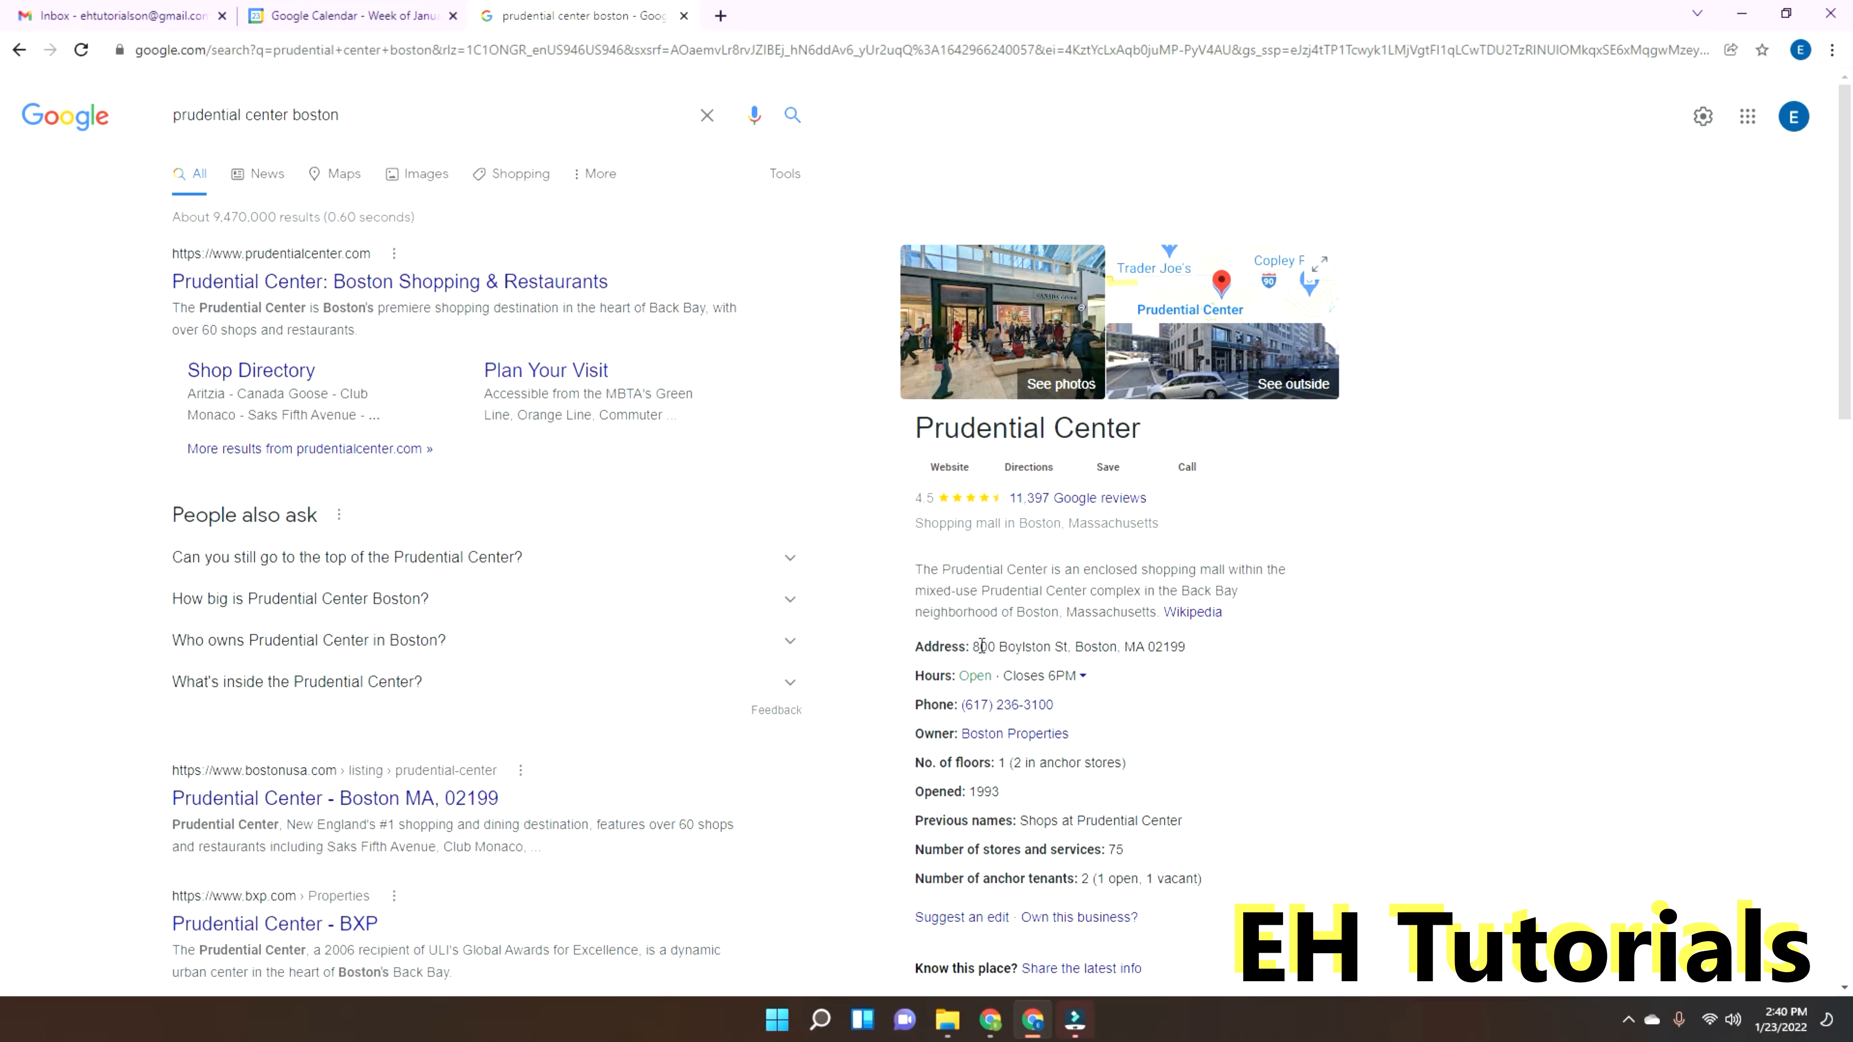
drag(975, 647, 1262, 649)
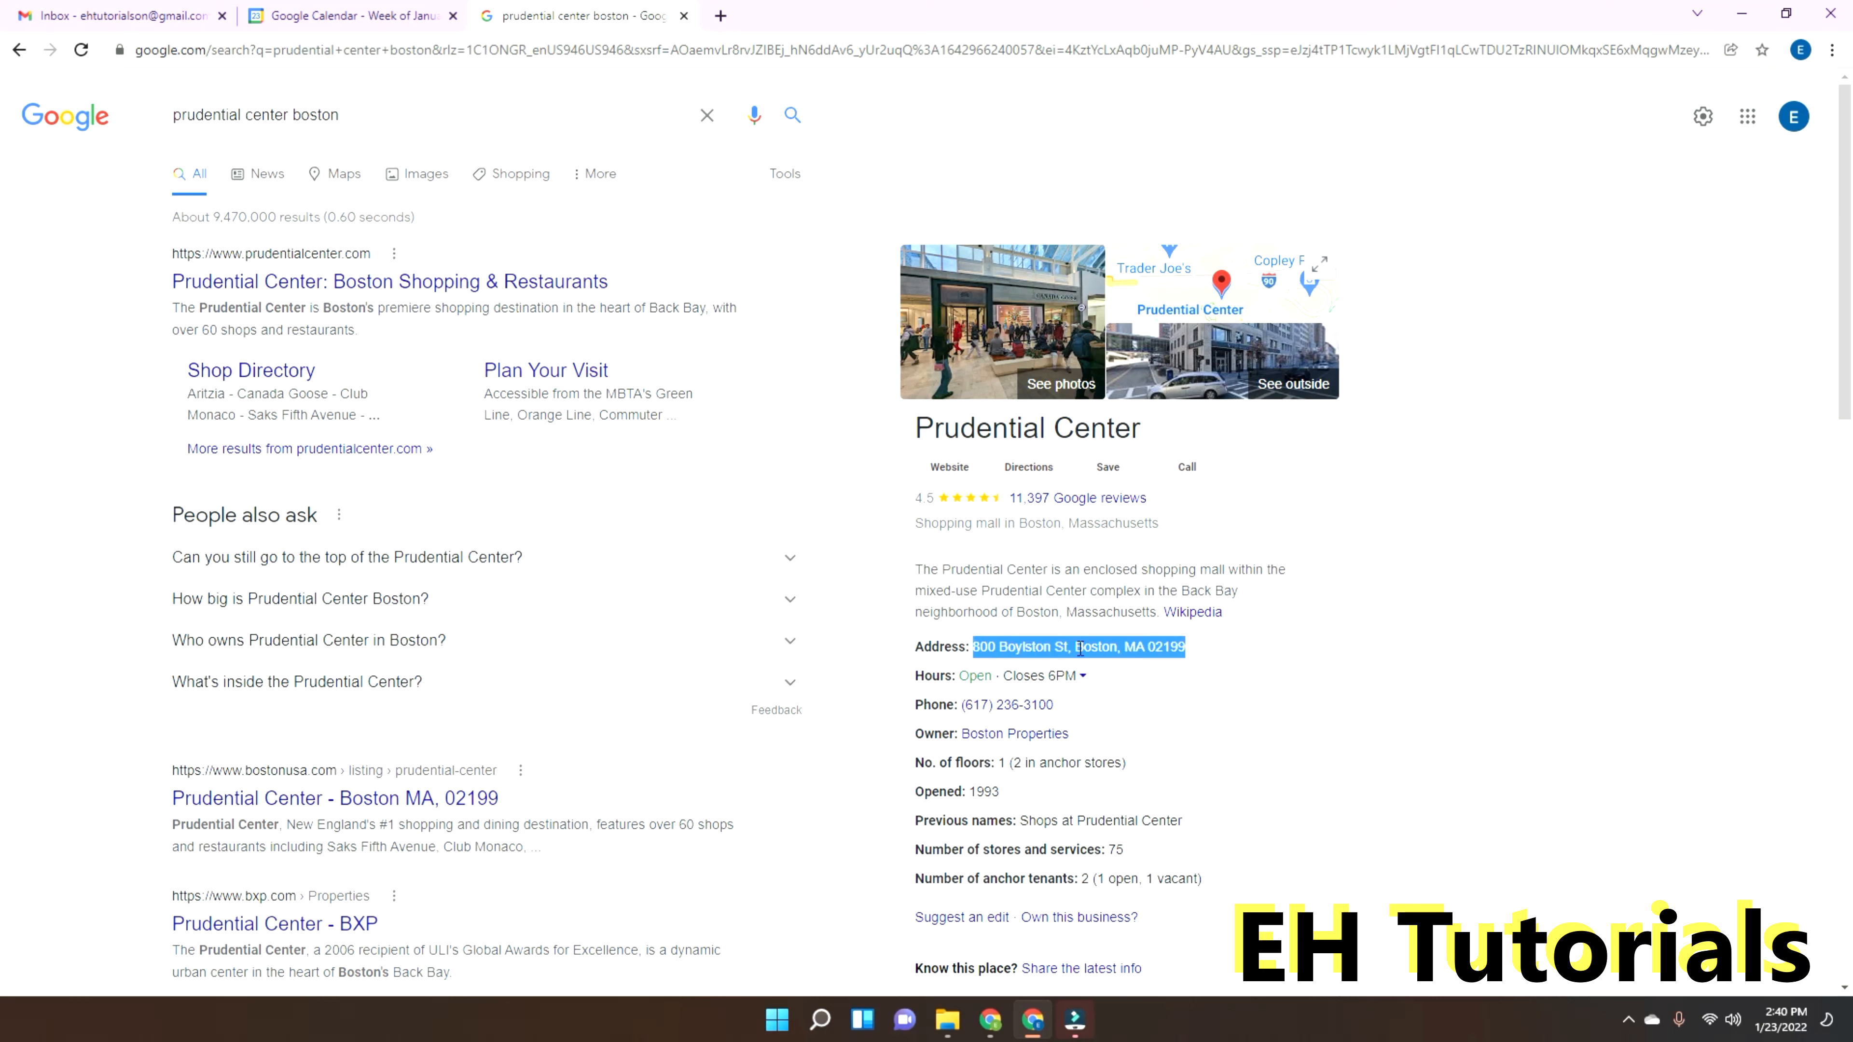
right_click(1091, 661)
click(1141, 682)
click(292, 16)
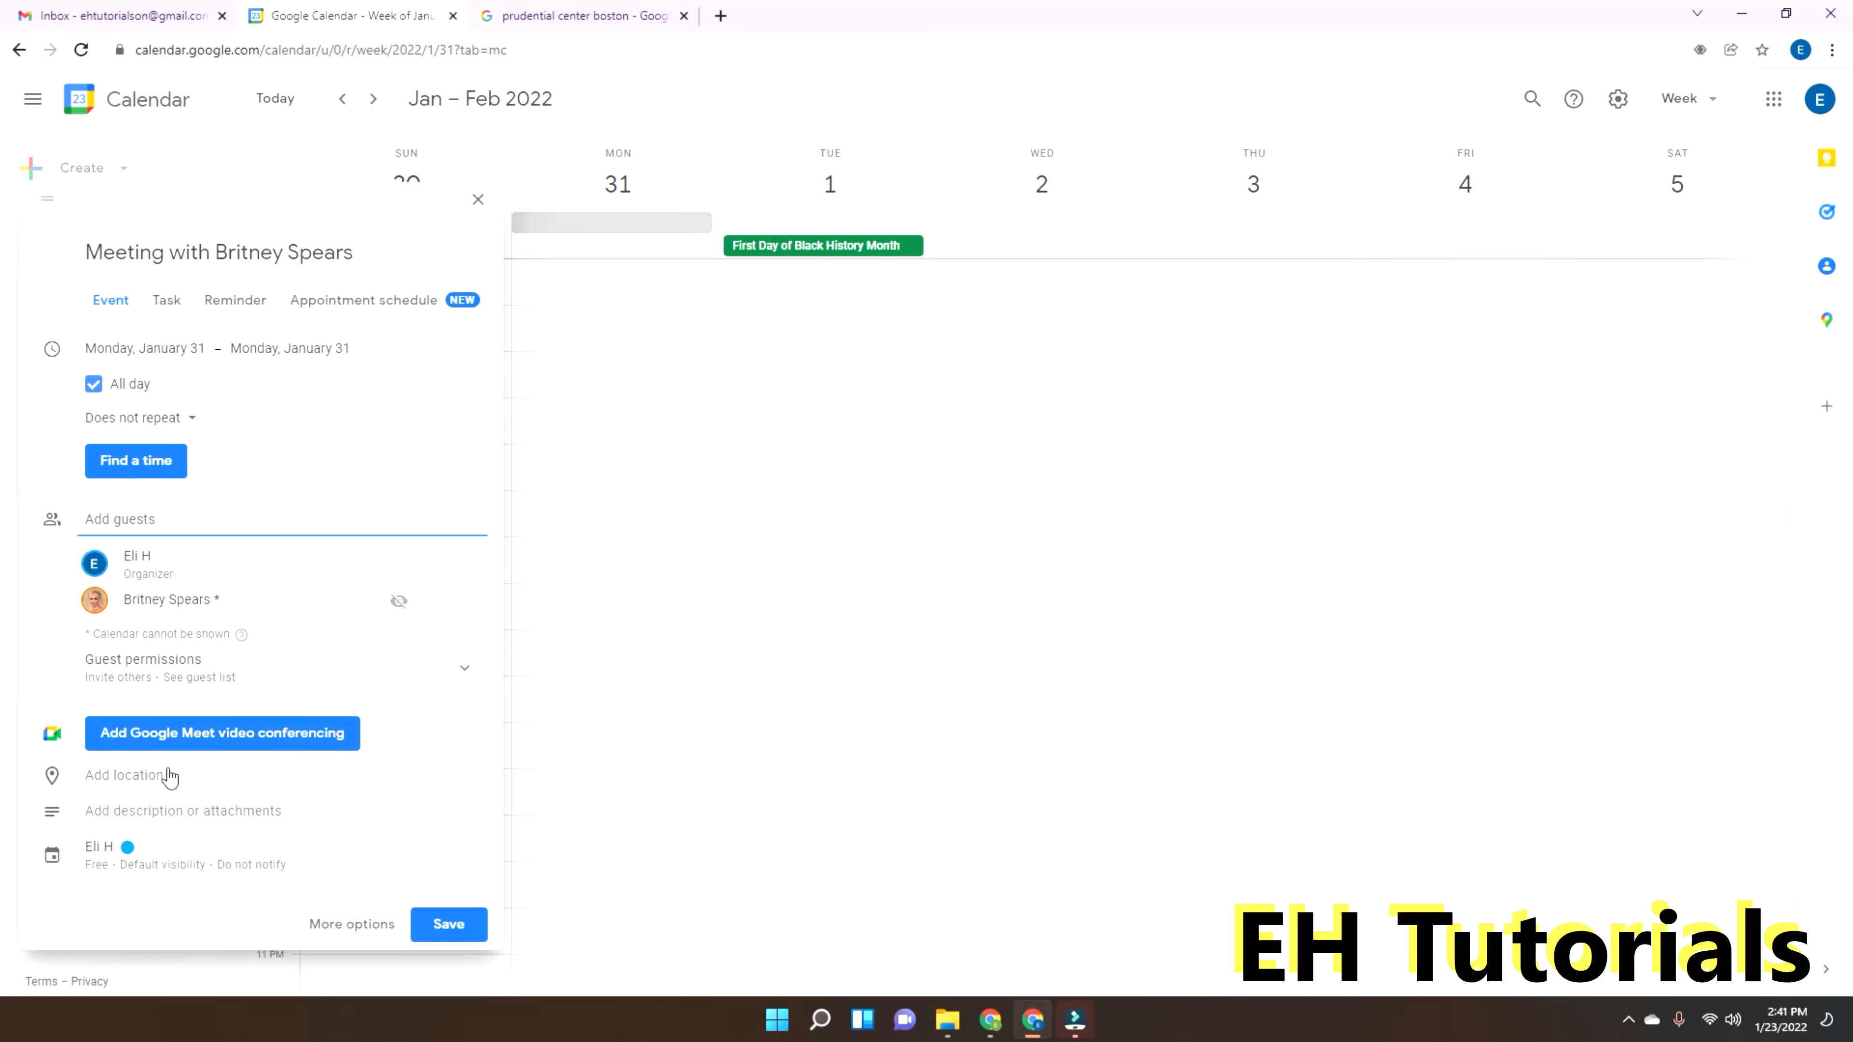
click(148, 778)
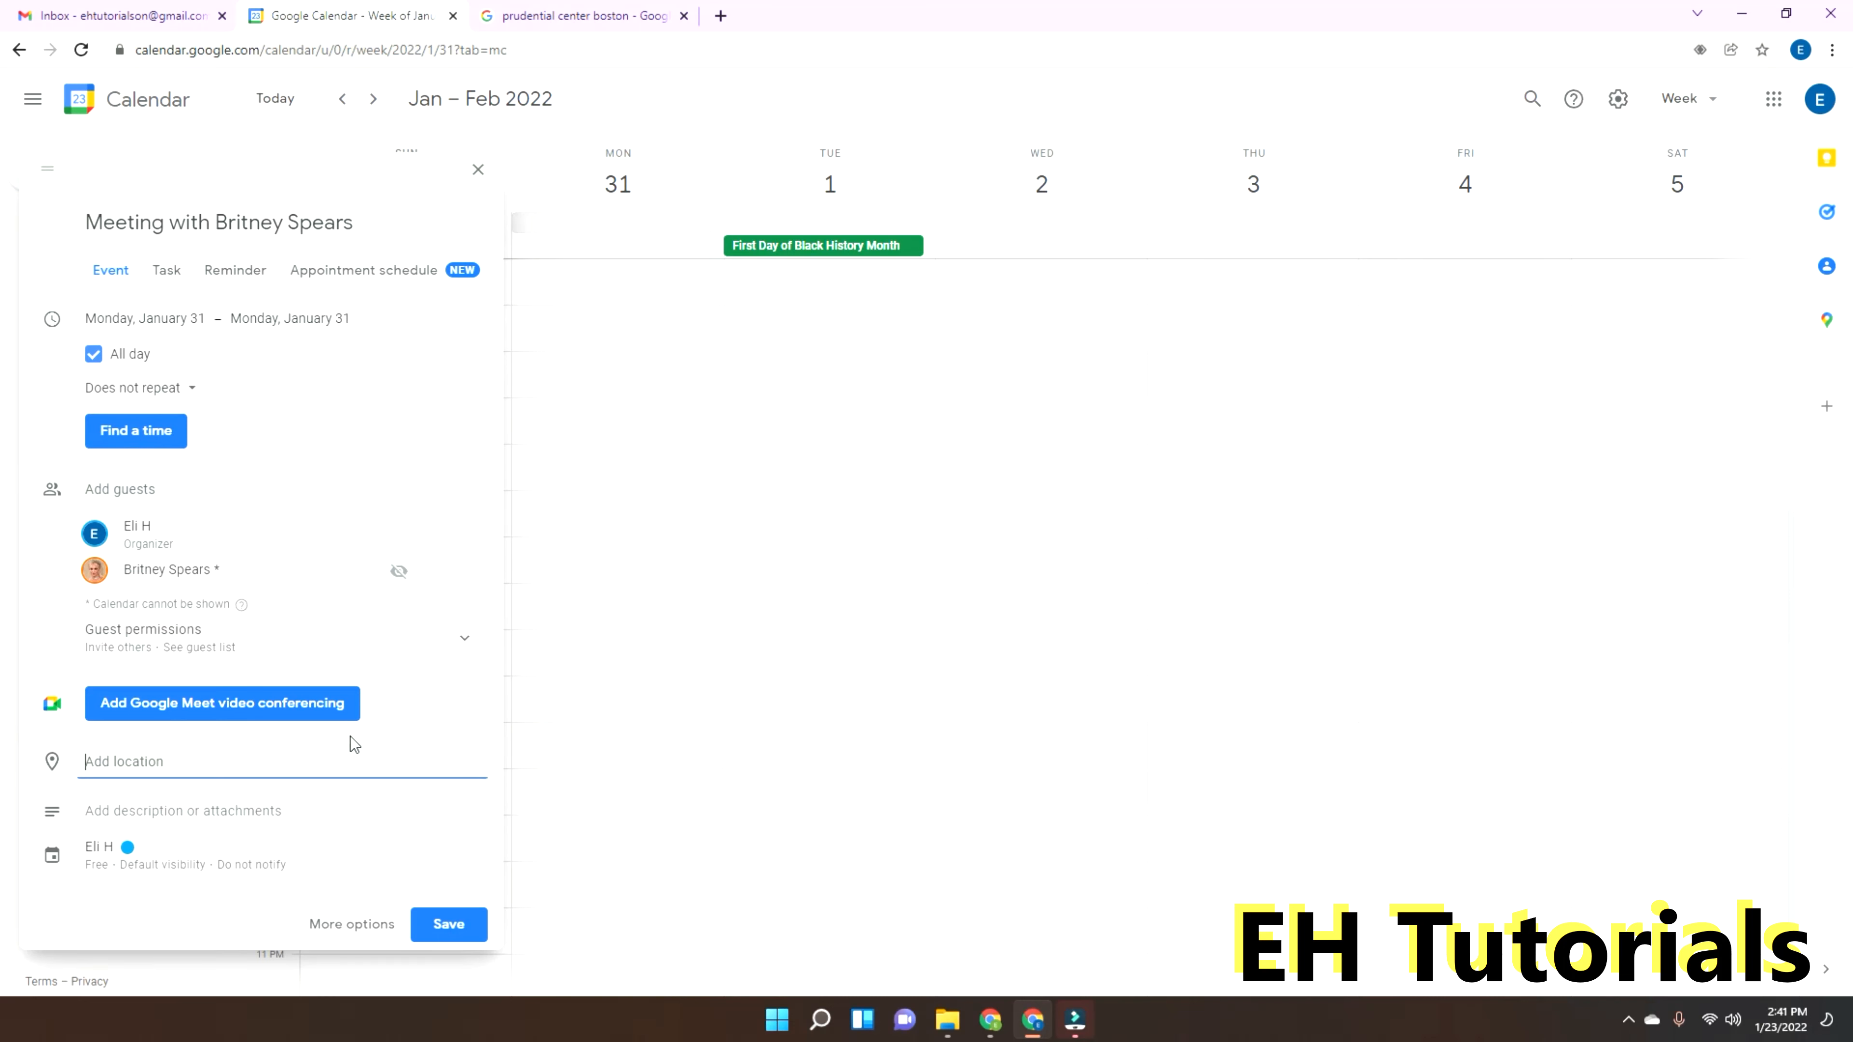
key(ctrl+v)
click(240, 819)
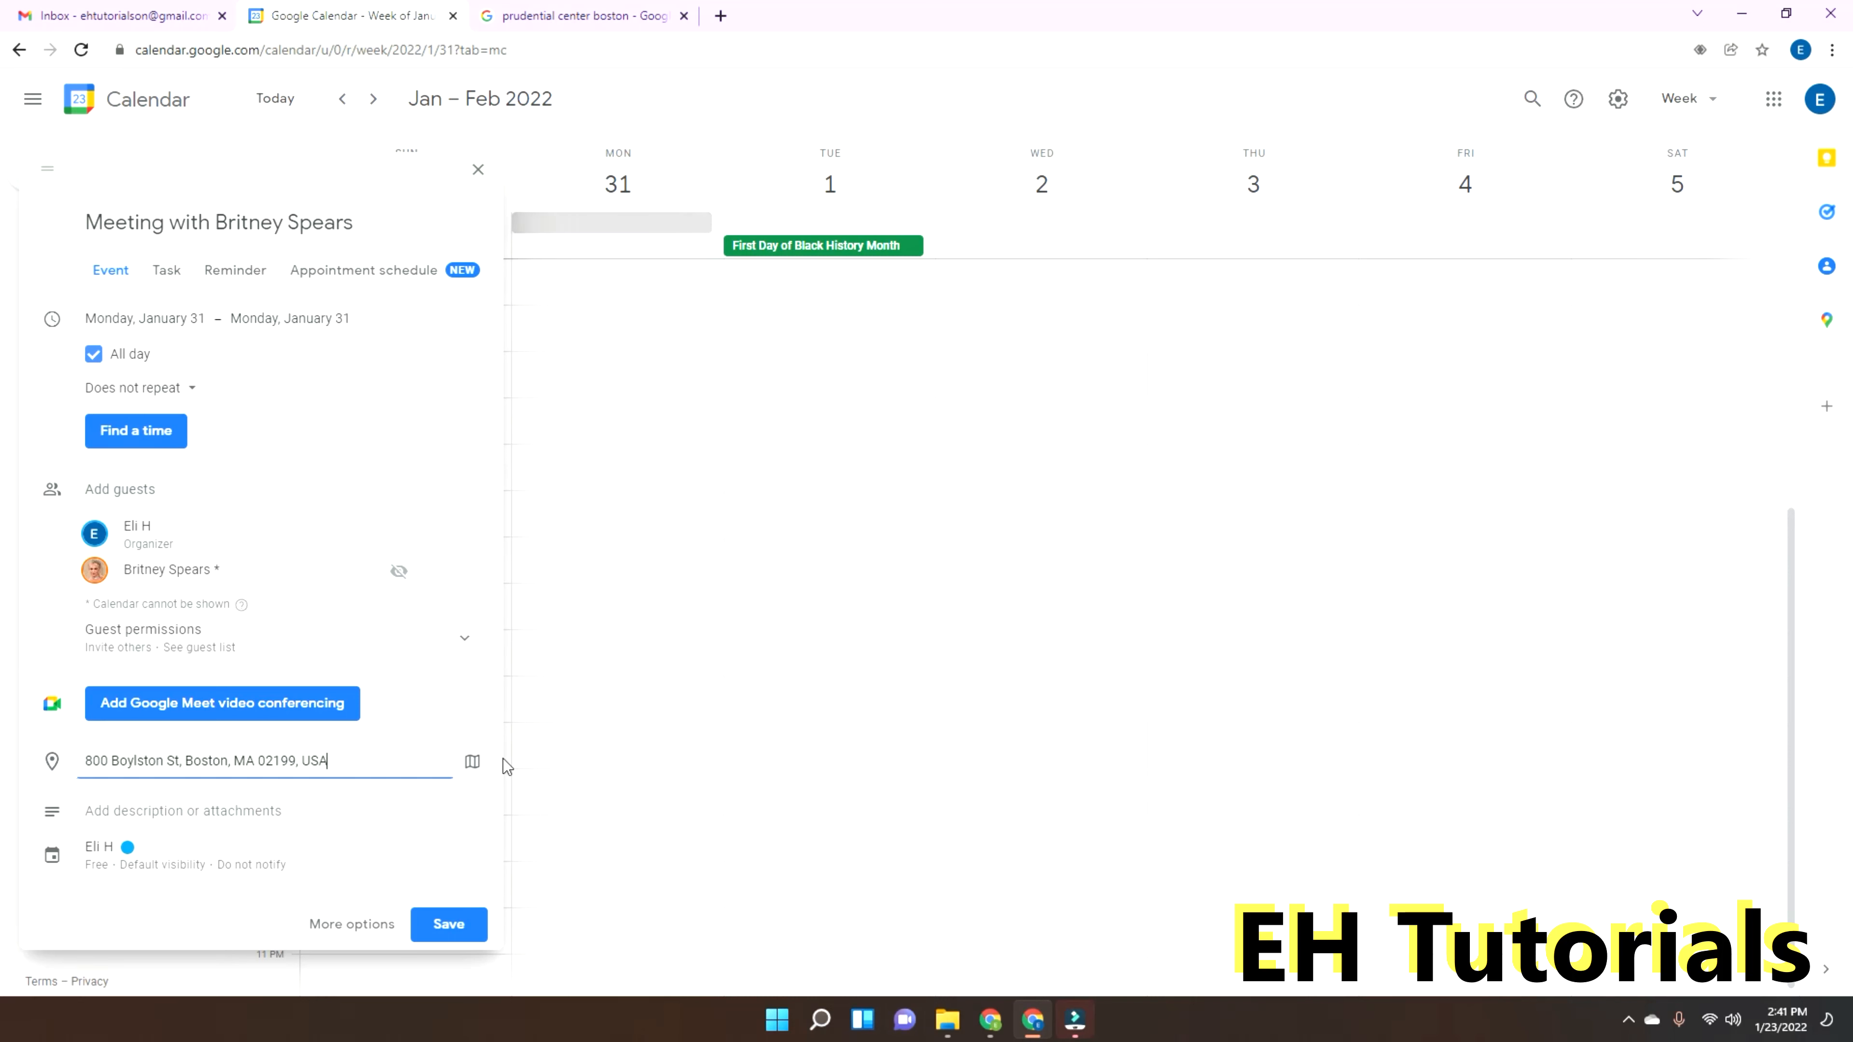
Step: Open the full event options and add the description "Hi Britney, This is just a reminder that we are meeting soon.", signed with the organizer's first name
click(362, 925)
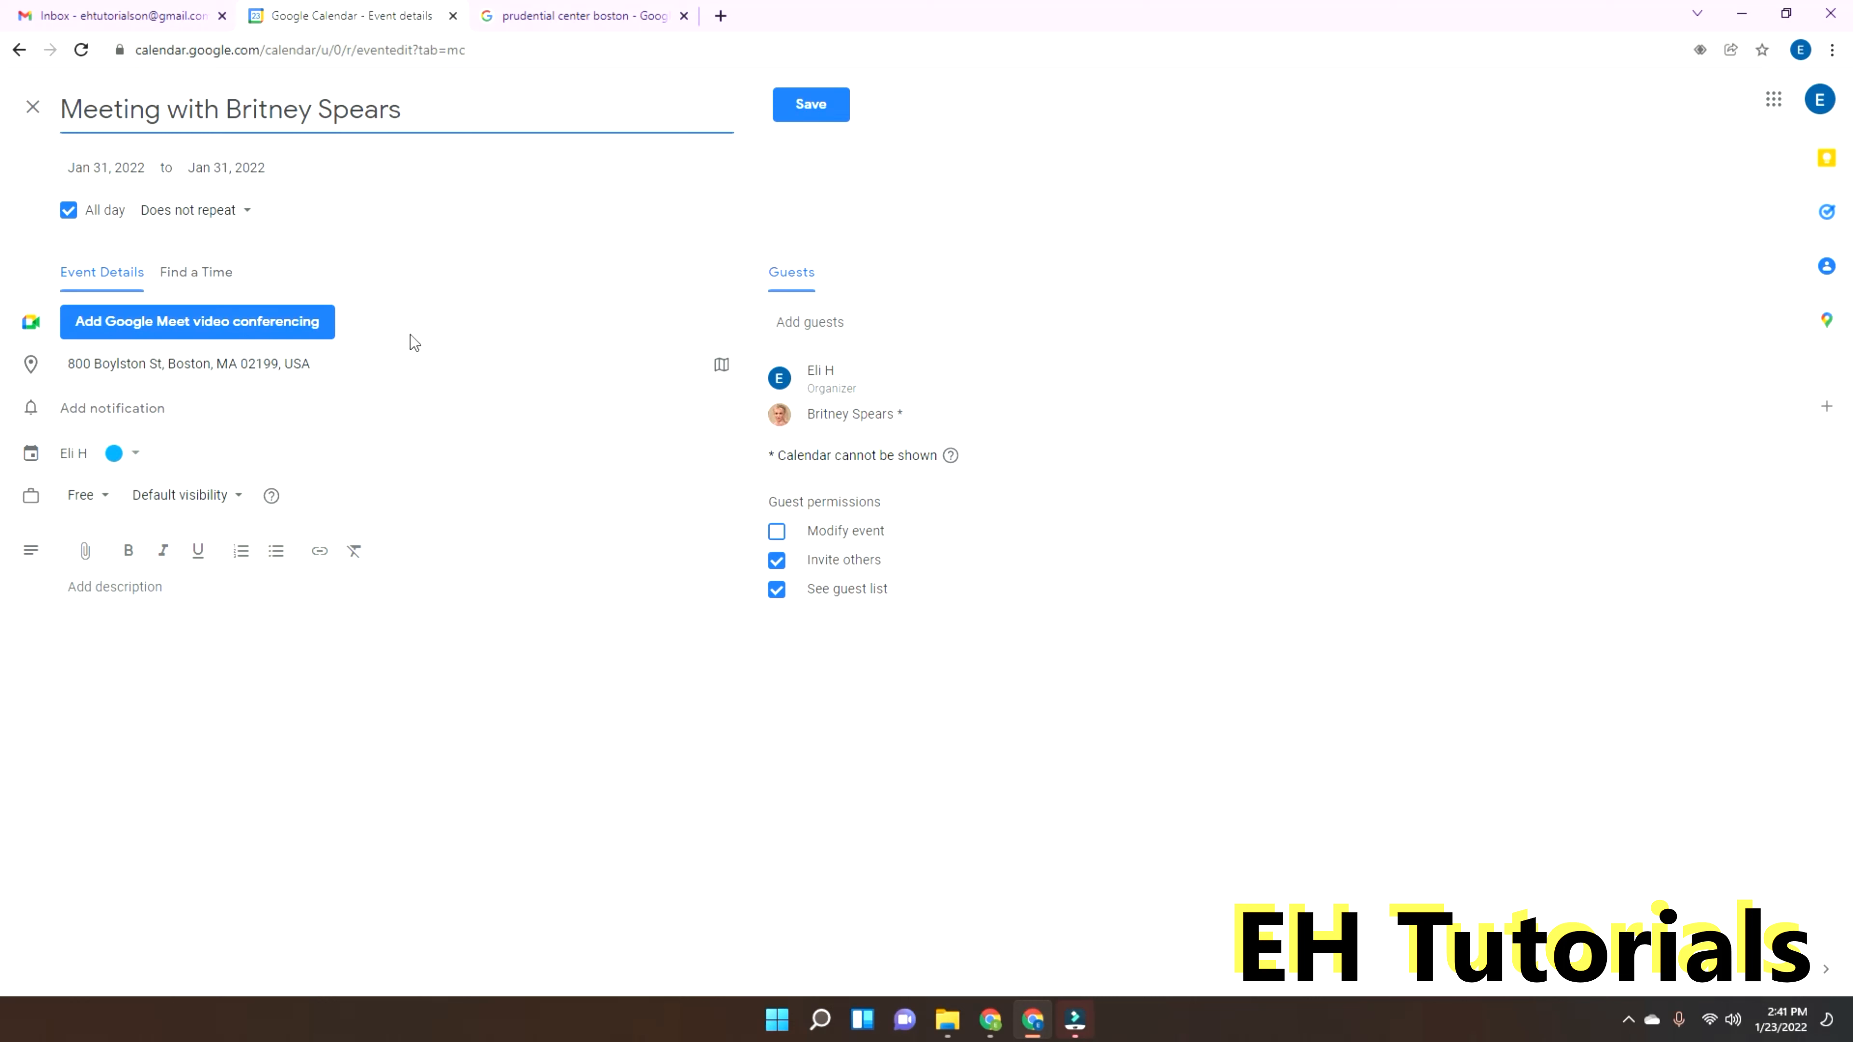
click(343, 633)
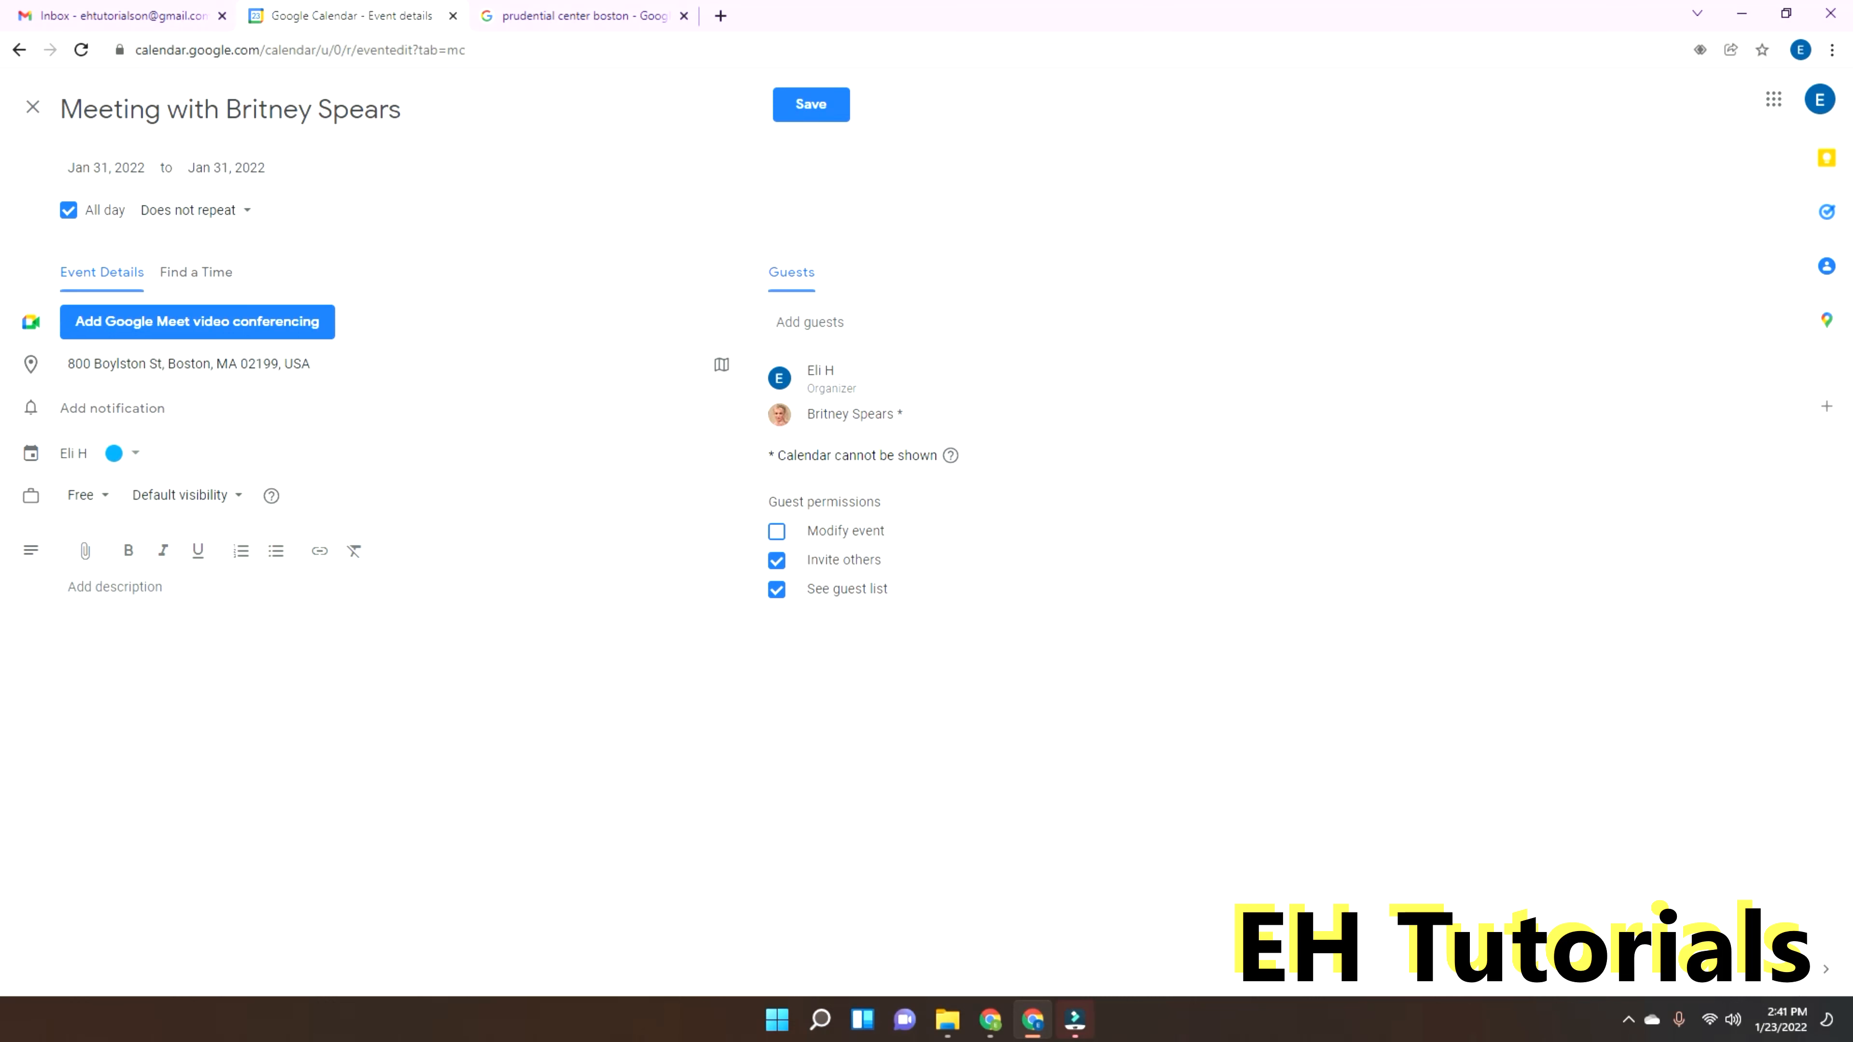
text(Hi Britney,)
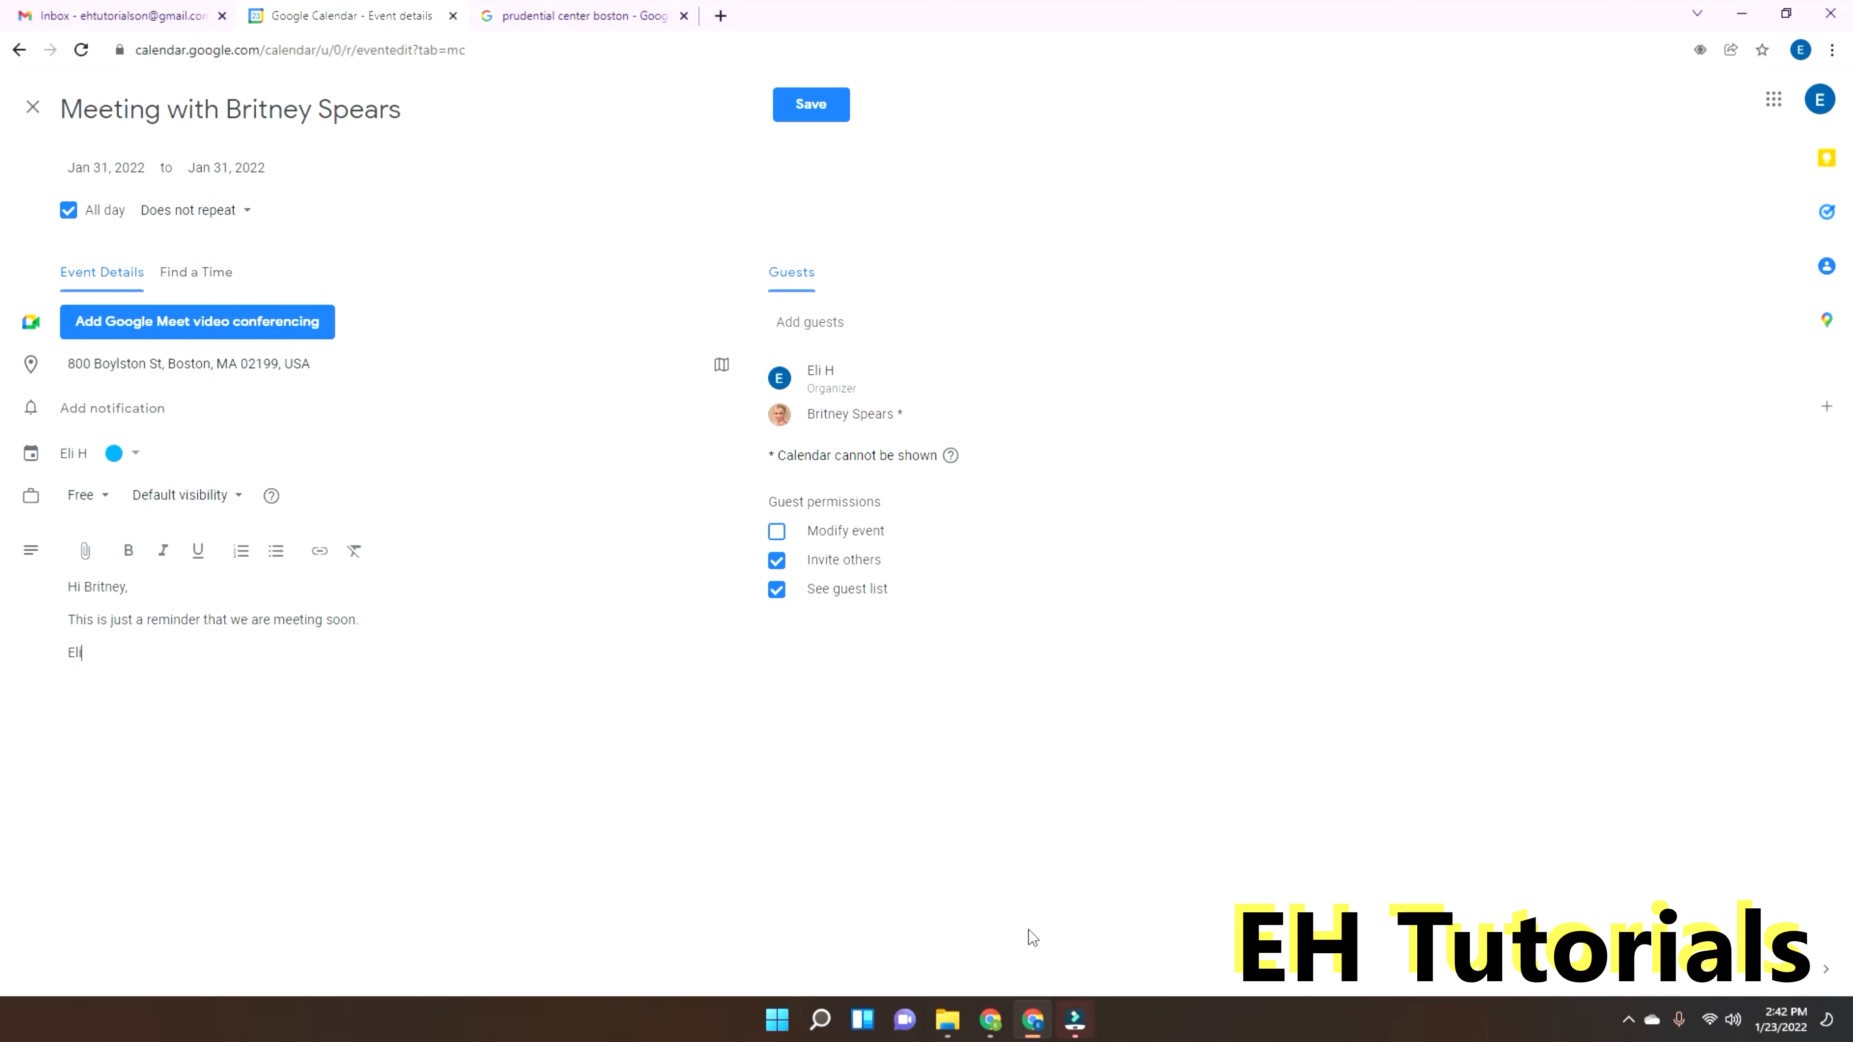
Step: Save the event with invitation emails sent to its guests, and continue to the browser notification permission request
click(806, 103)
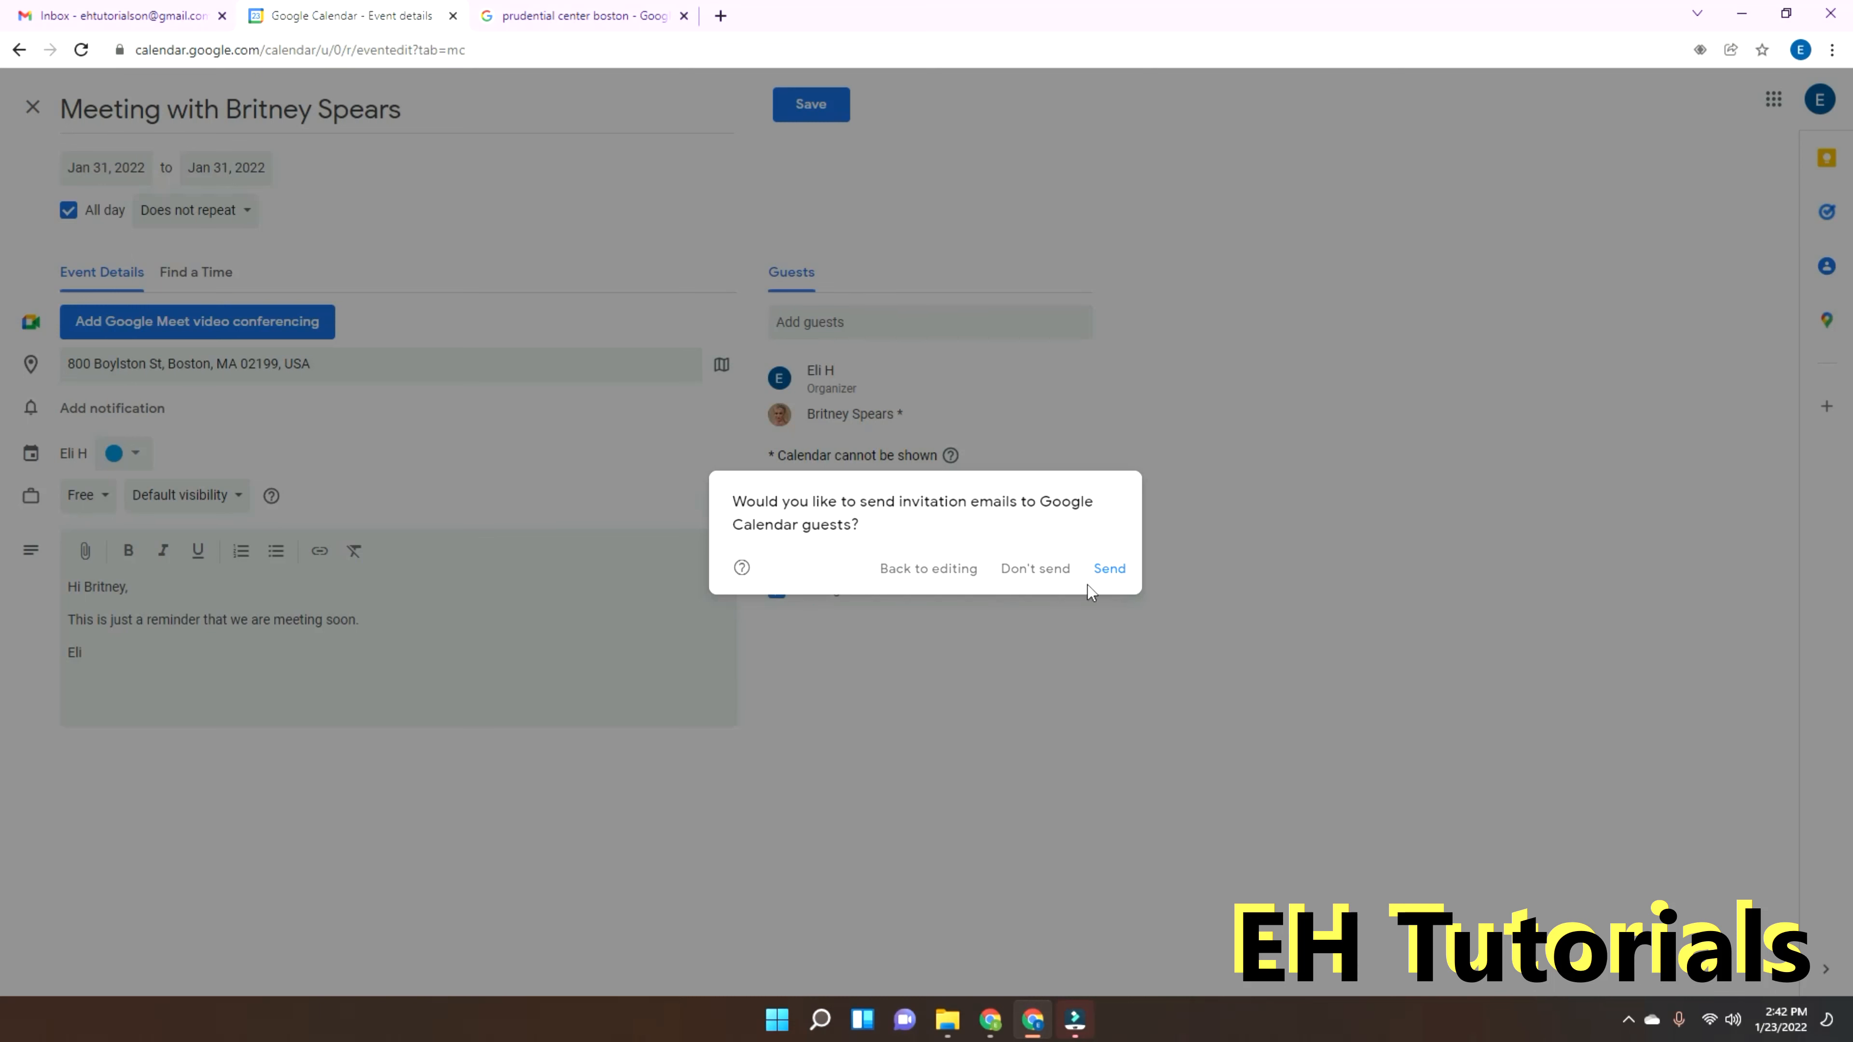
click(1116, 577)
click(1116, 576)
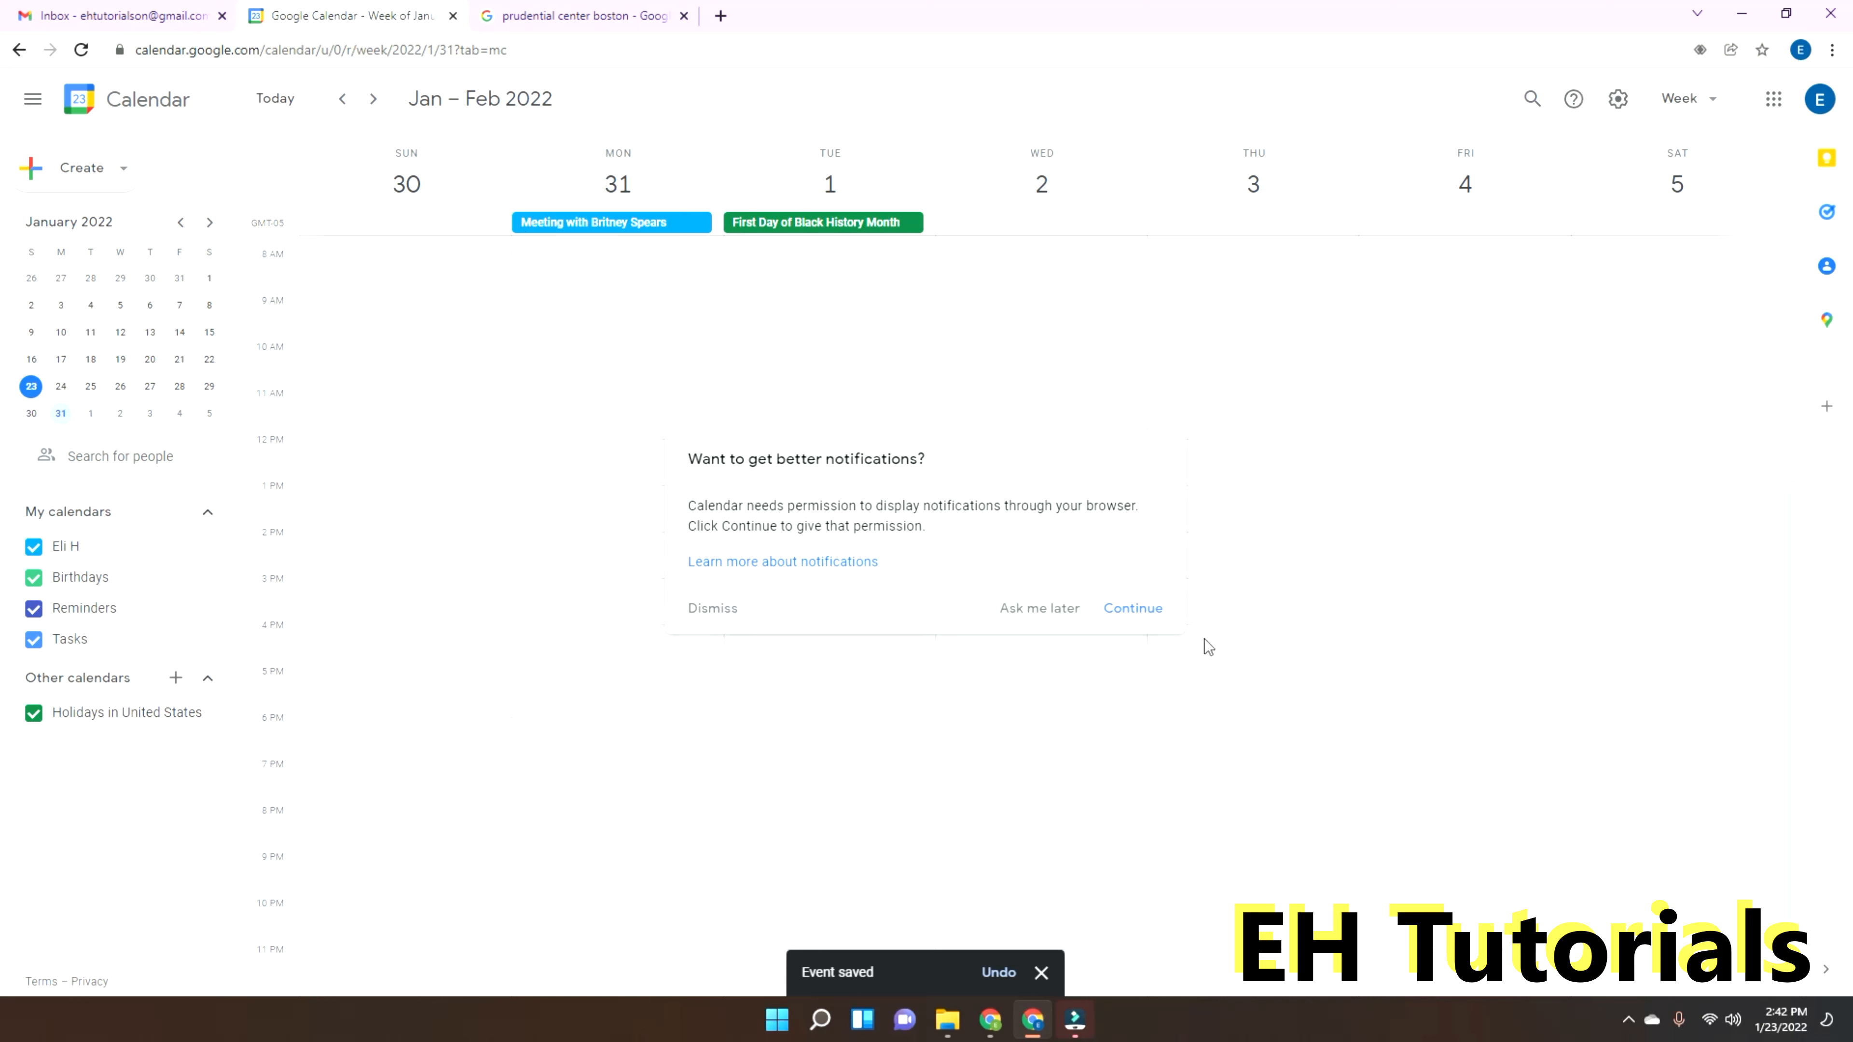
click(1158, 612)
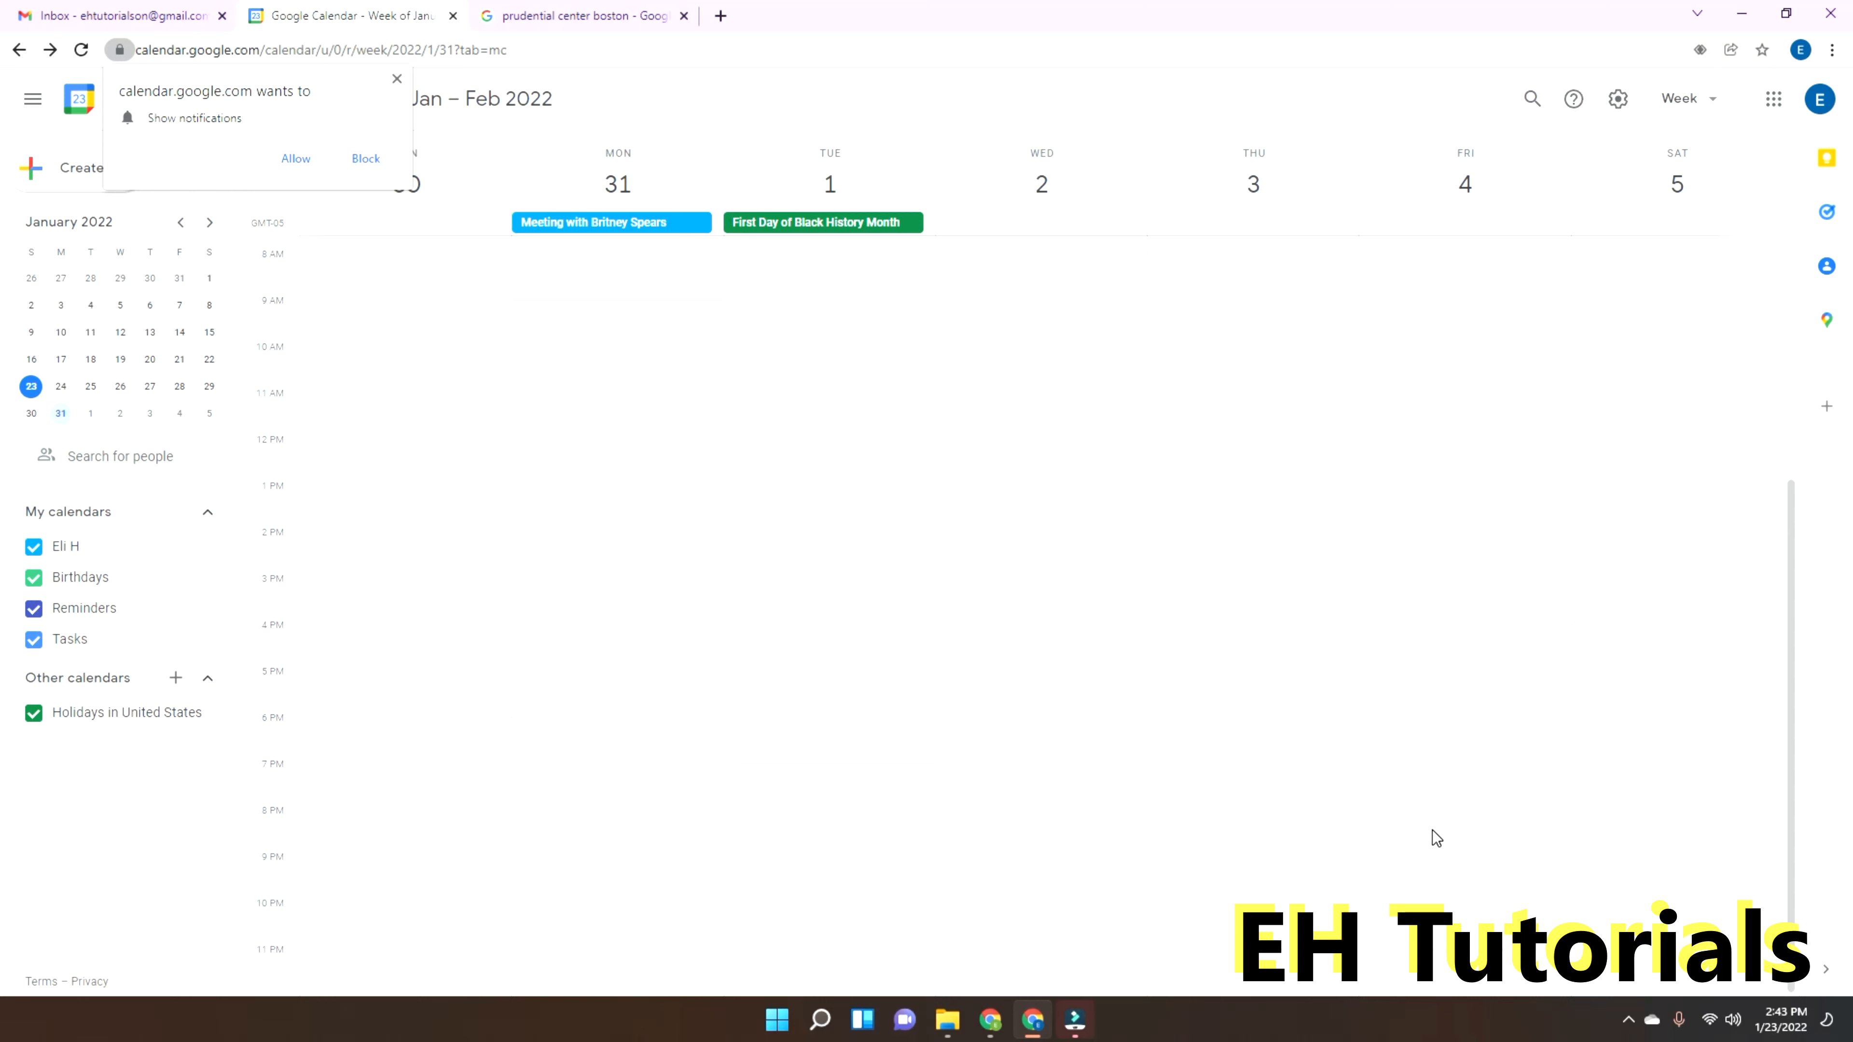
Step: Switch to the guest's Gmail window, check Social and Promotions, reload the mailbox, and open the meeting invitation email
click(989, 1022)
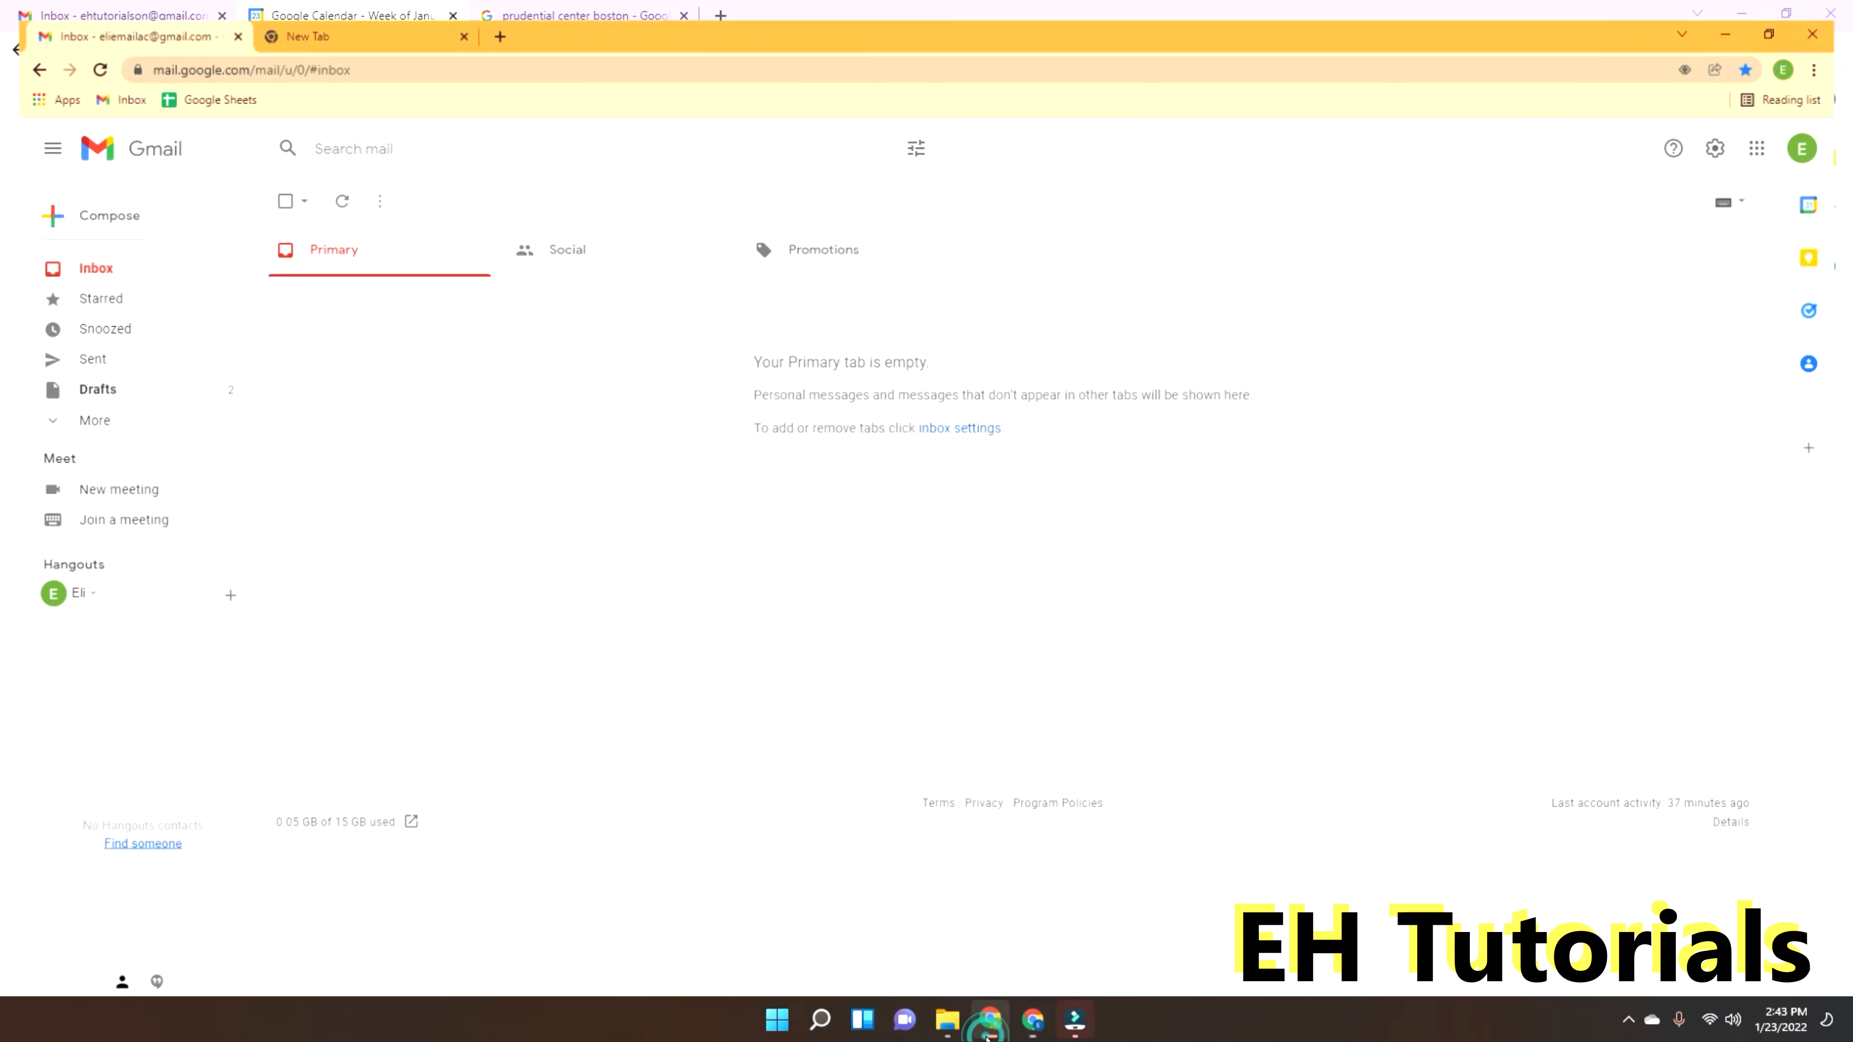
click(585, 245)
click(809, 241)
right_click(590, 629)
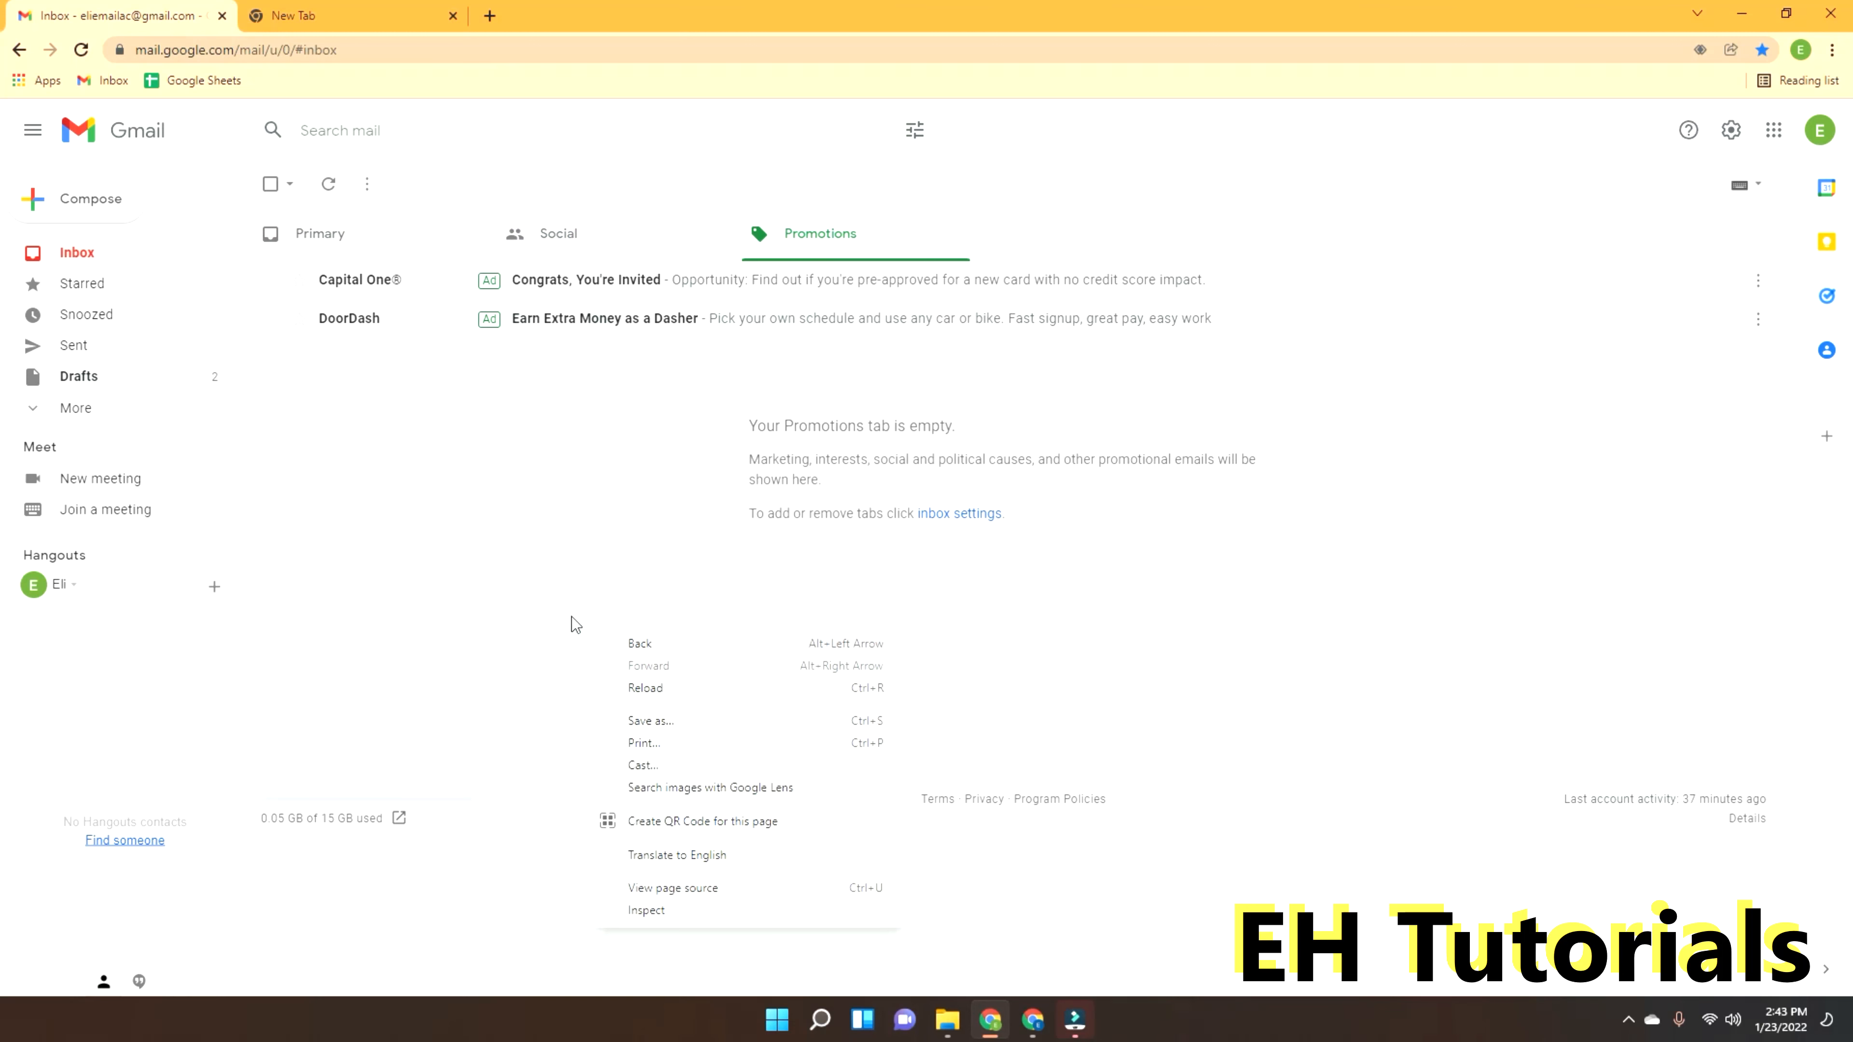
click(646, 689)
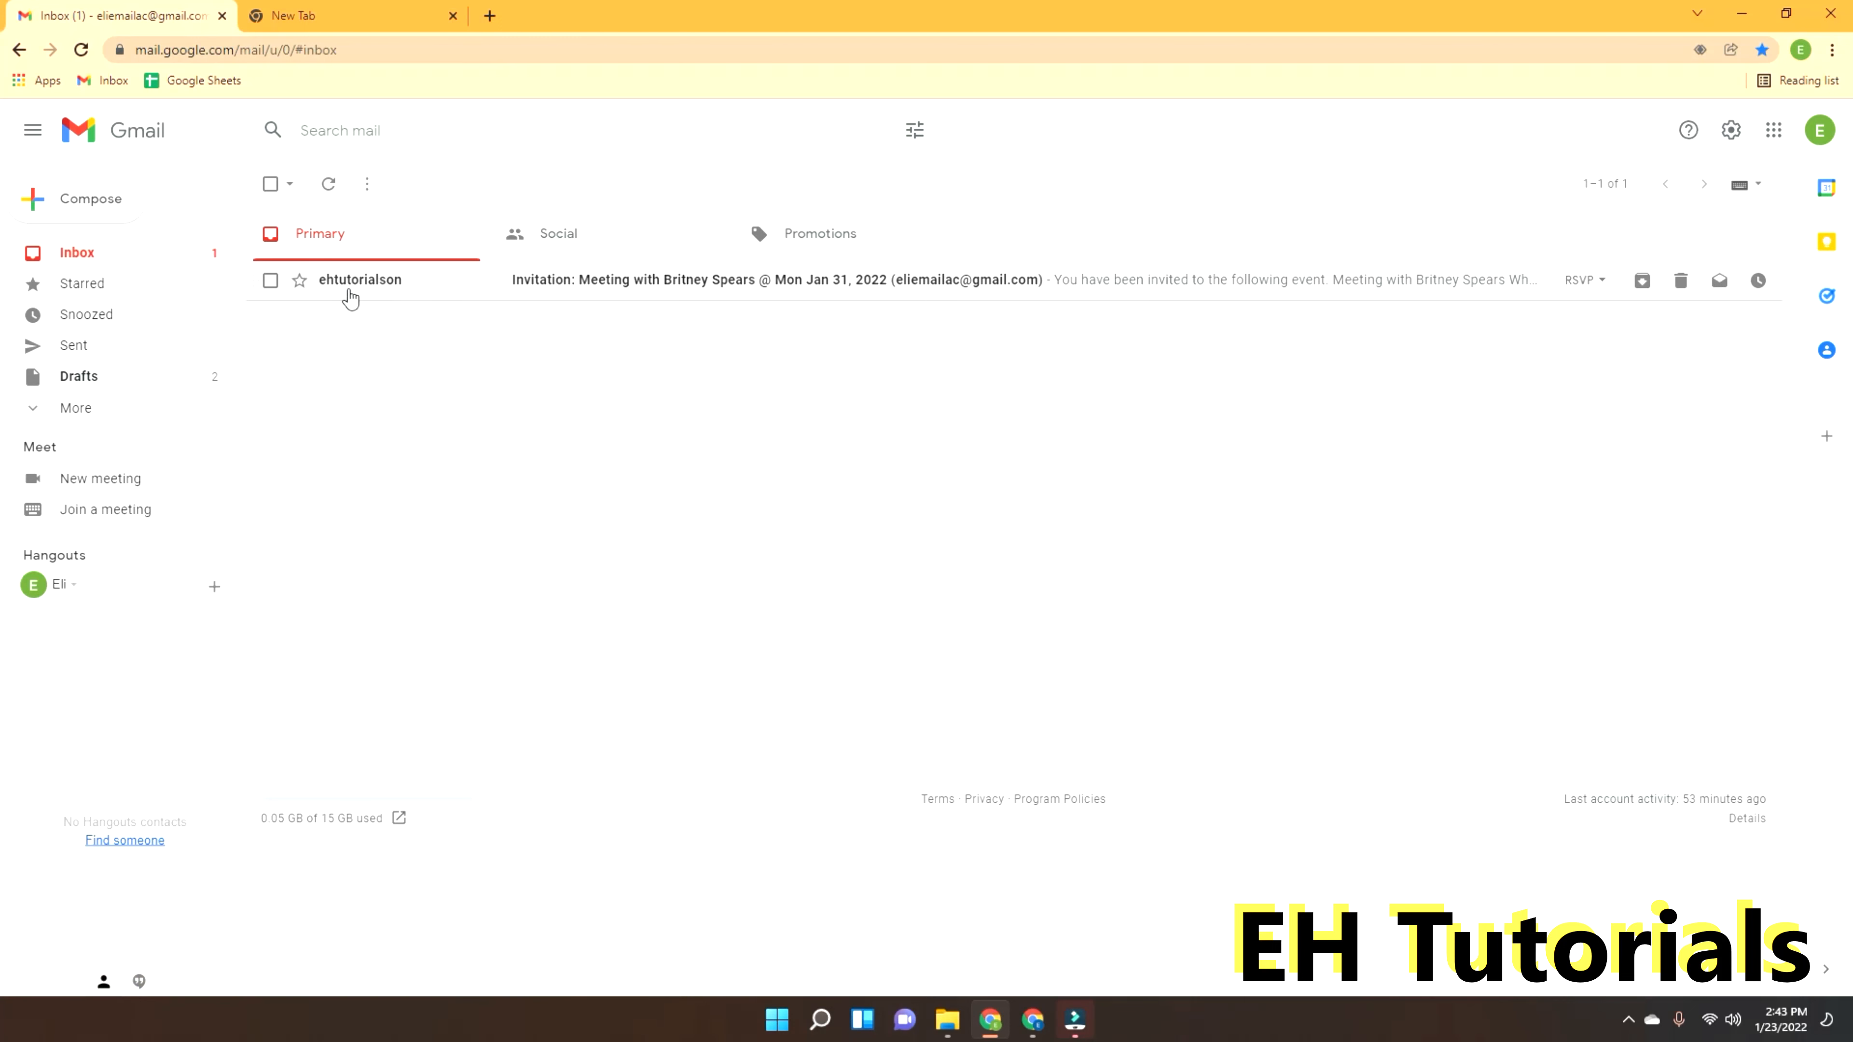
click(612, 289)
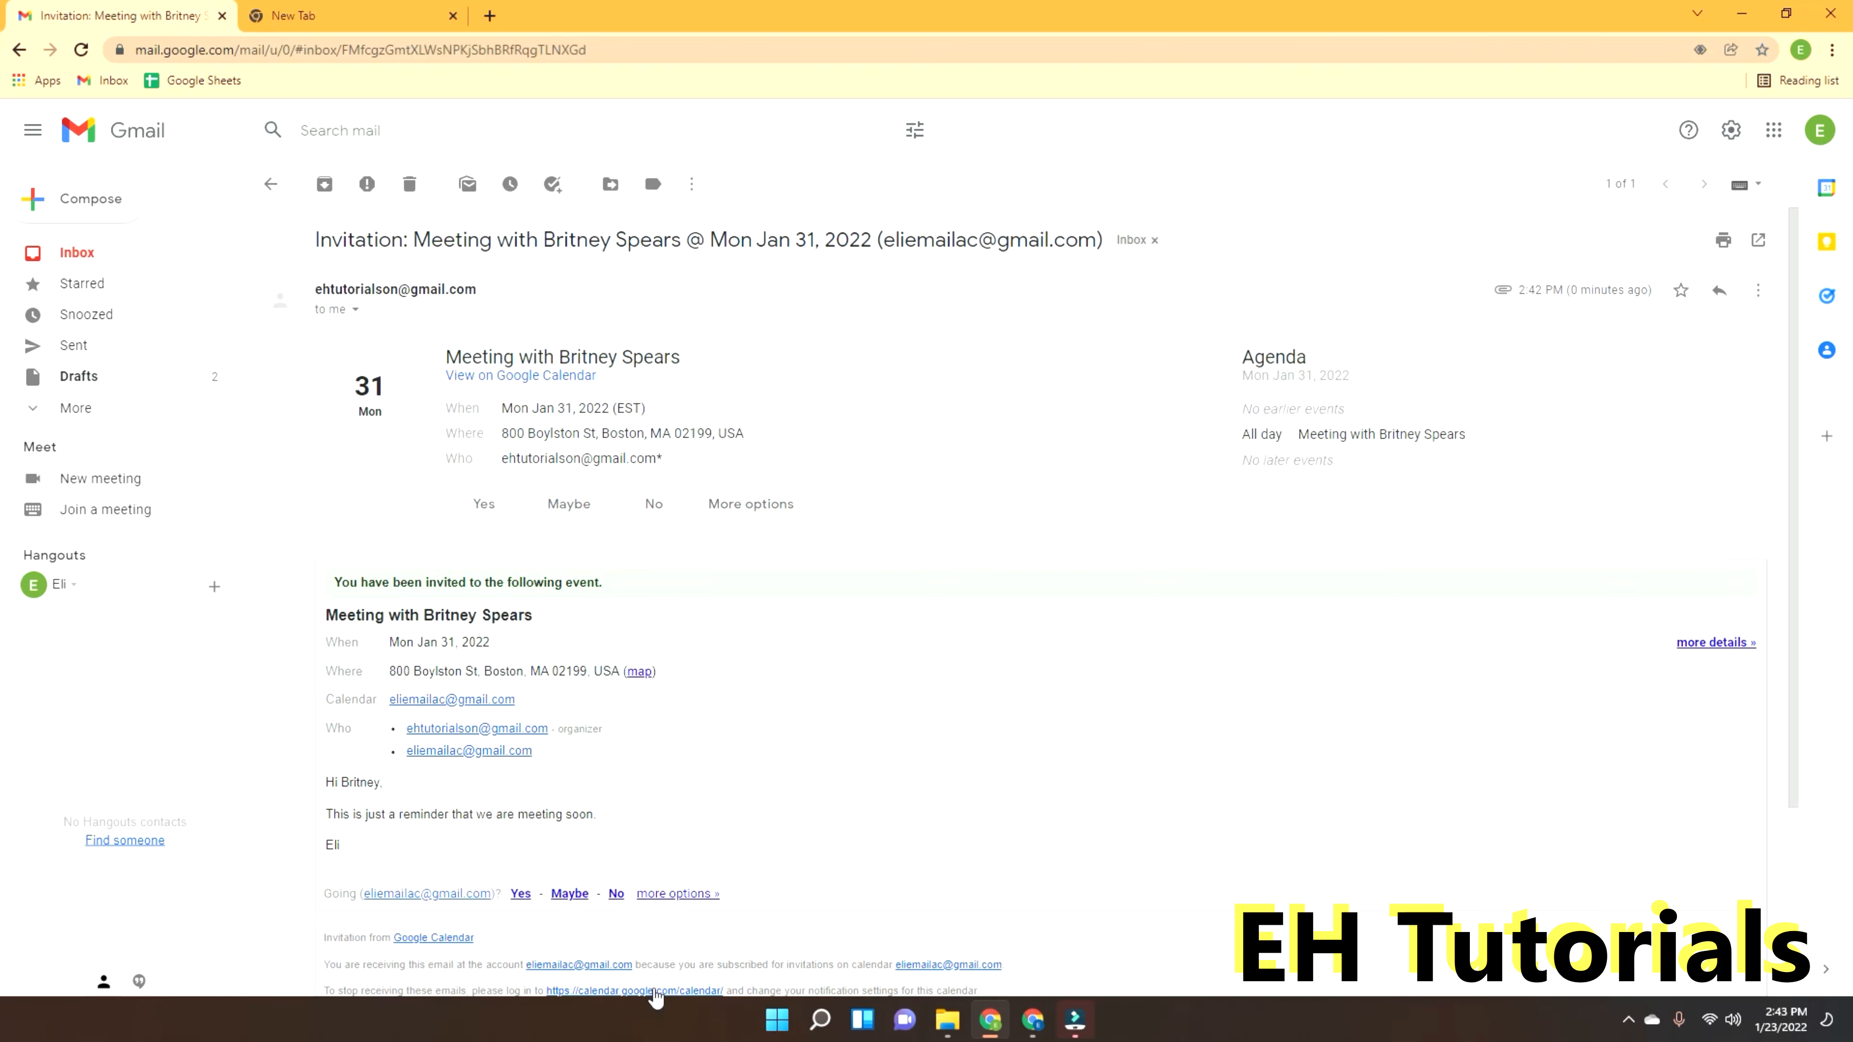
Step: Examine the invitation email's event summary, reminder message, and response choices, including its additional response options
click(742, 458)
drag(712, 465, 412, 409)
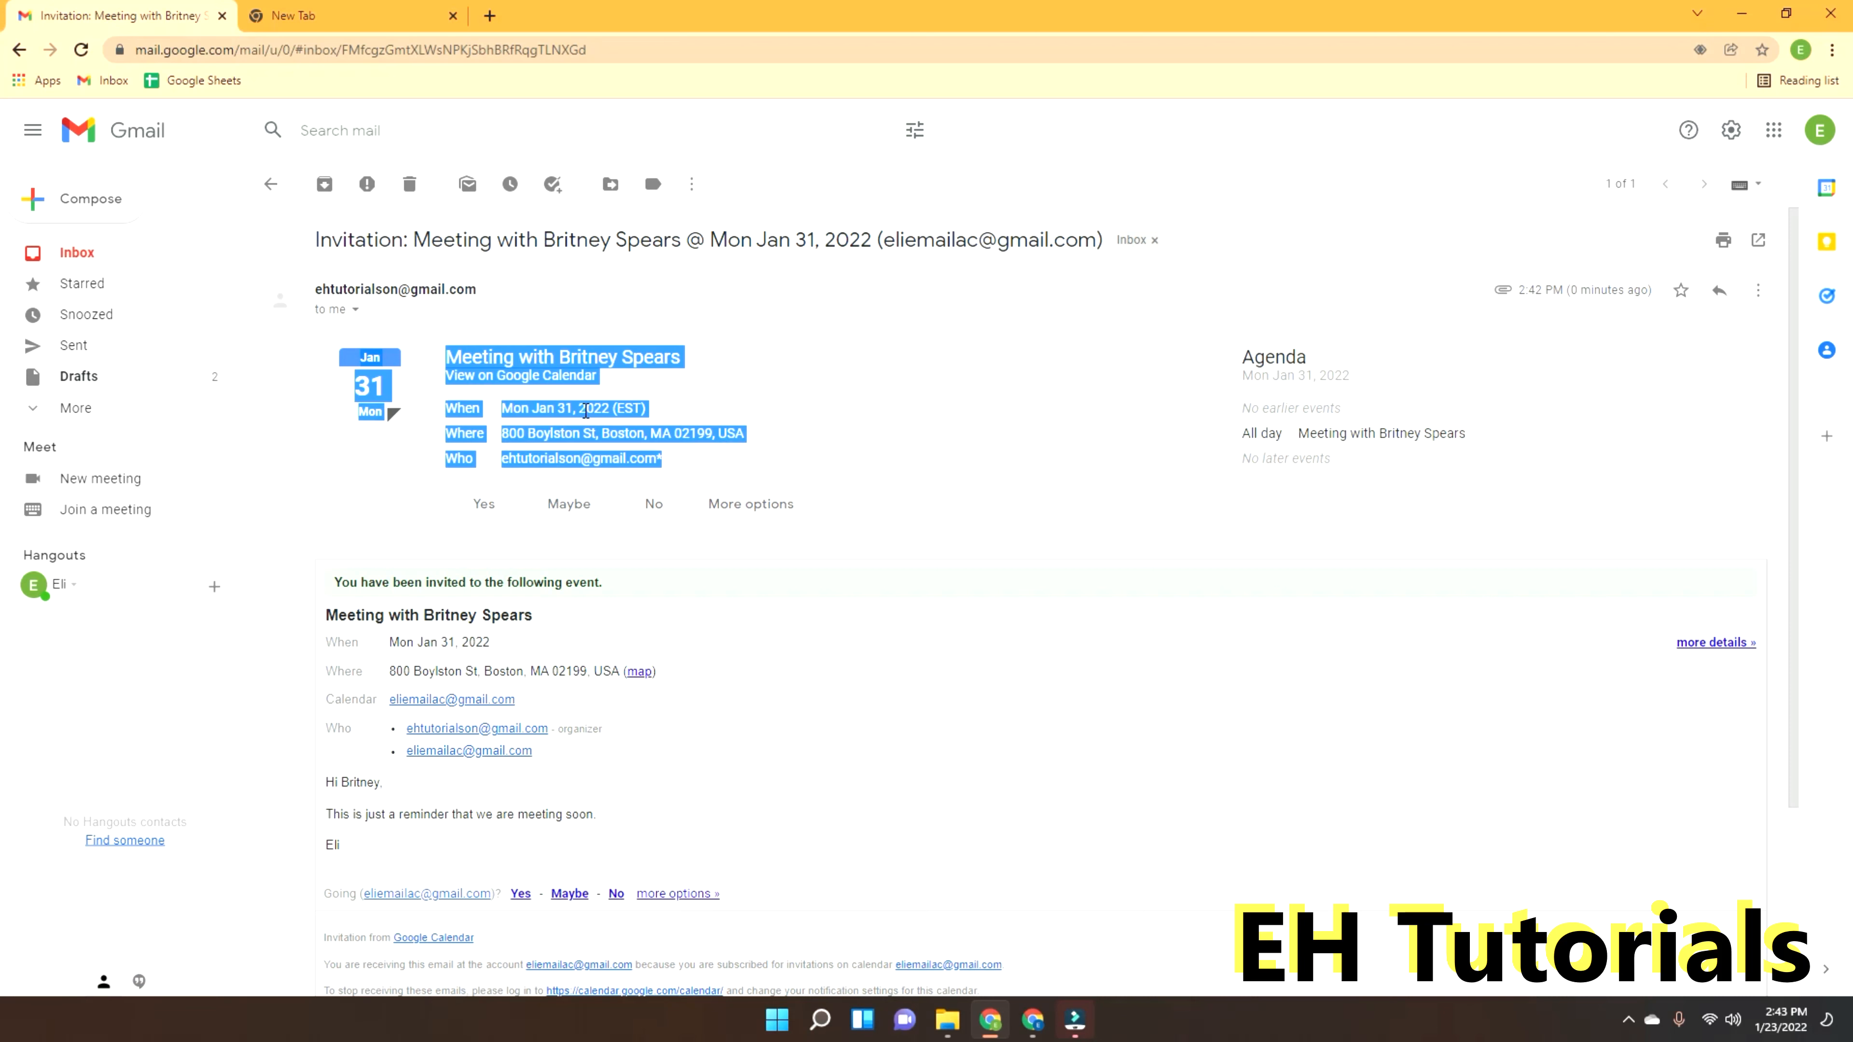
click(561, 458)
click(575, 438)
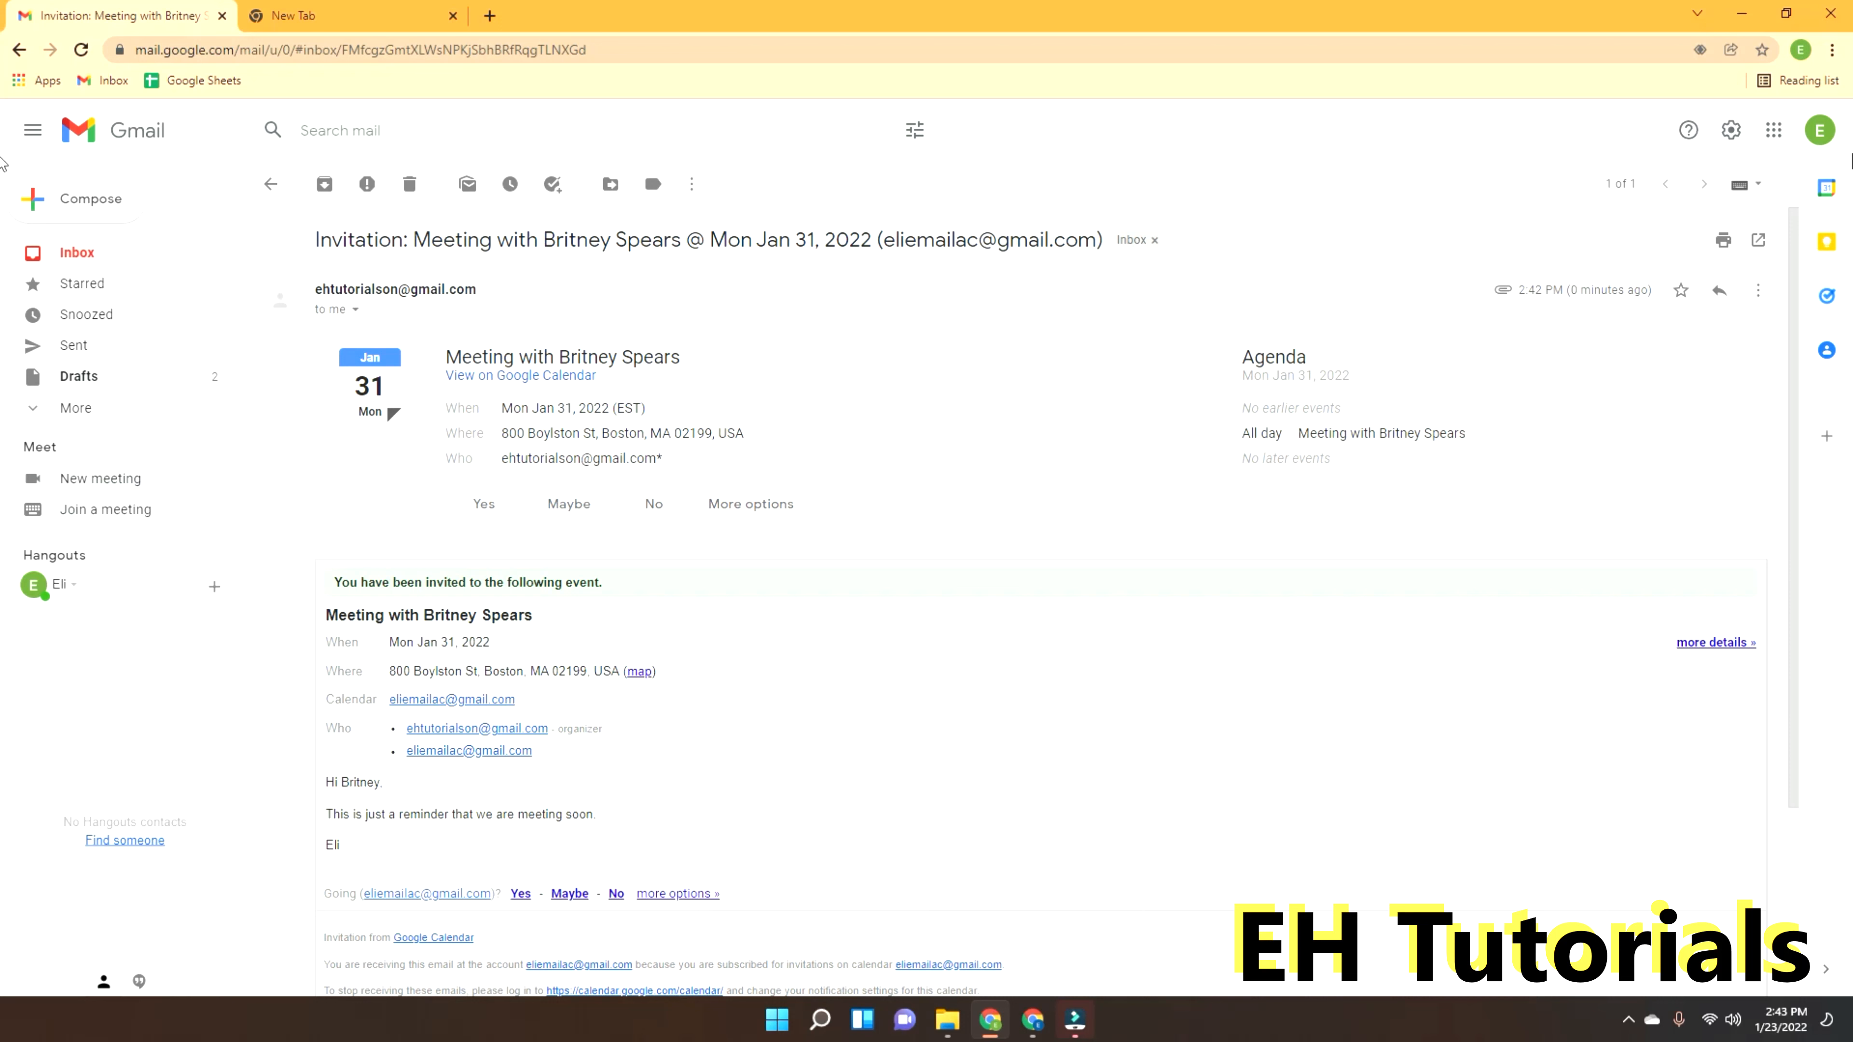
scroll(1240, 773, down, 3)
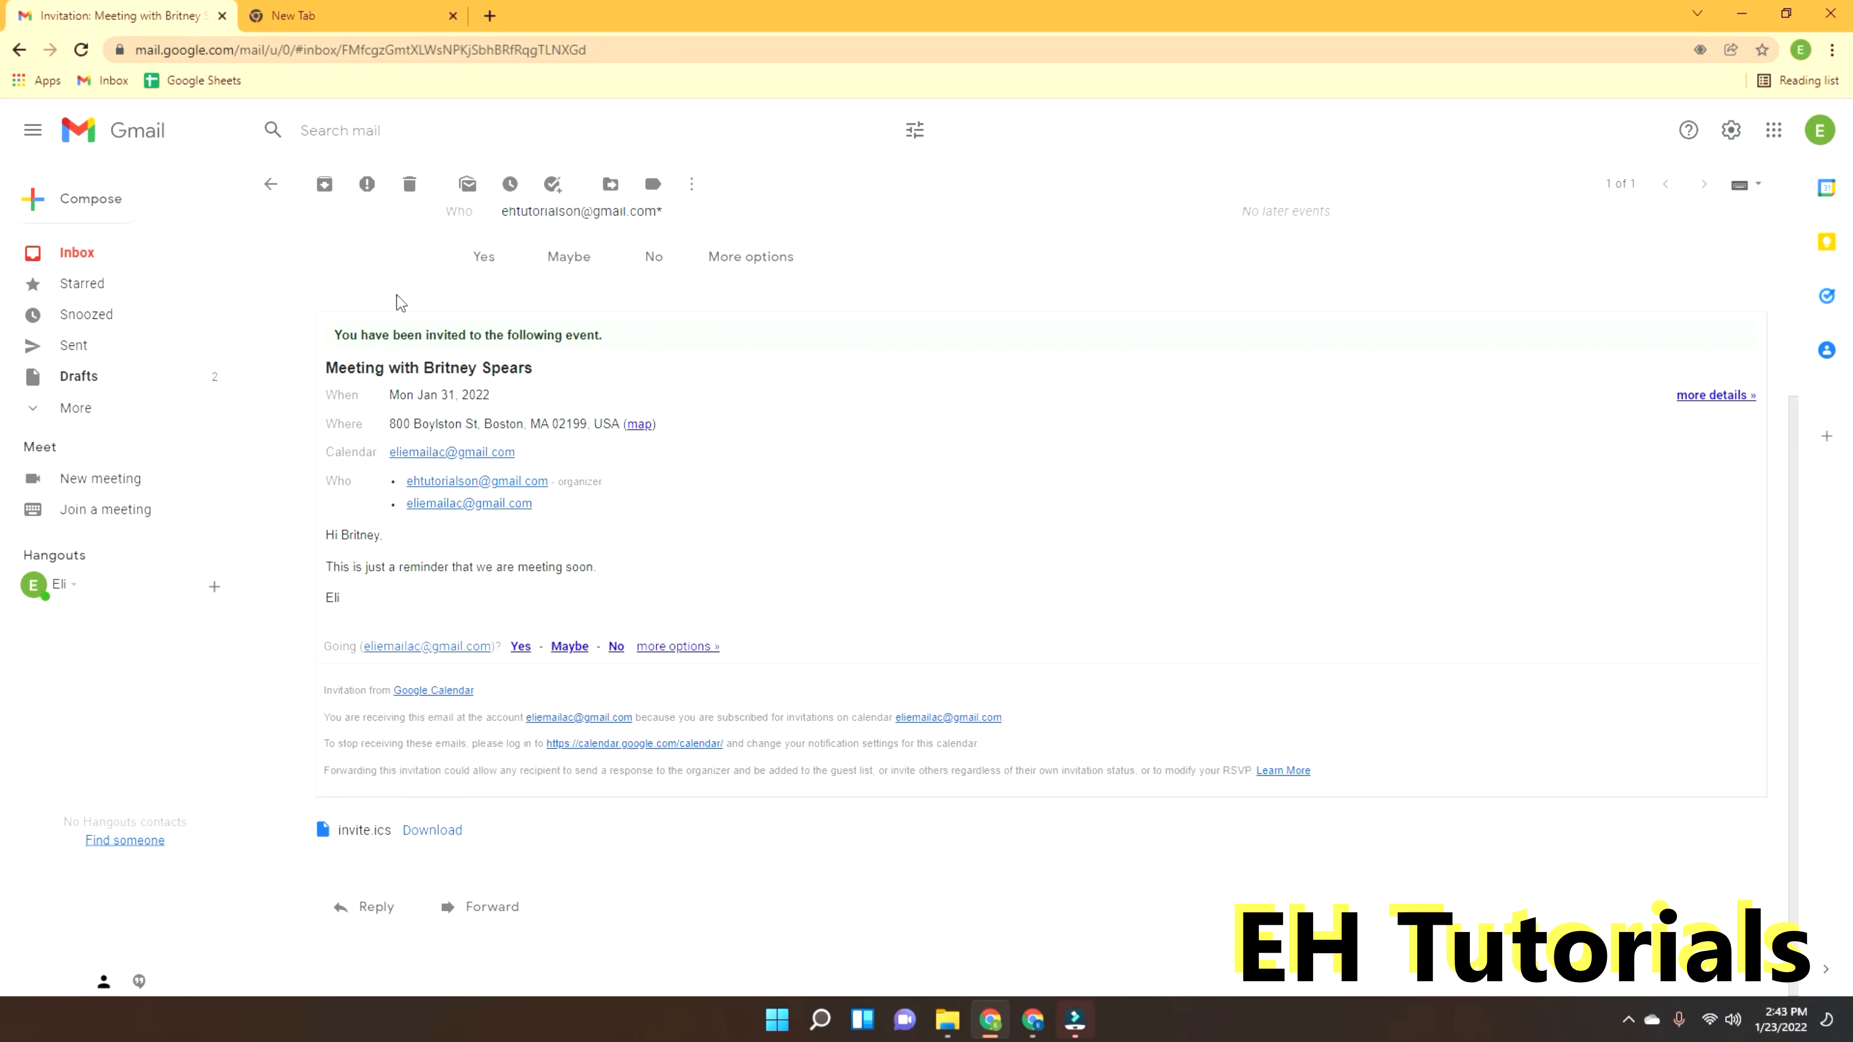
scroll(604, 512, up, 3)
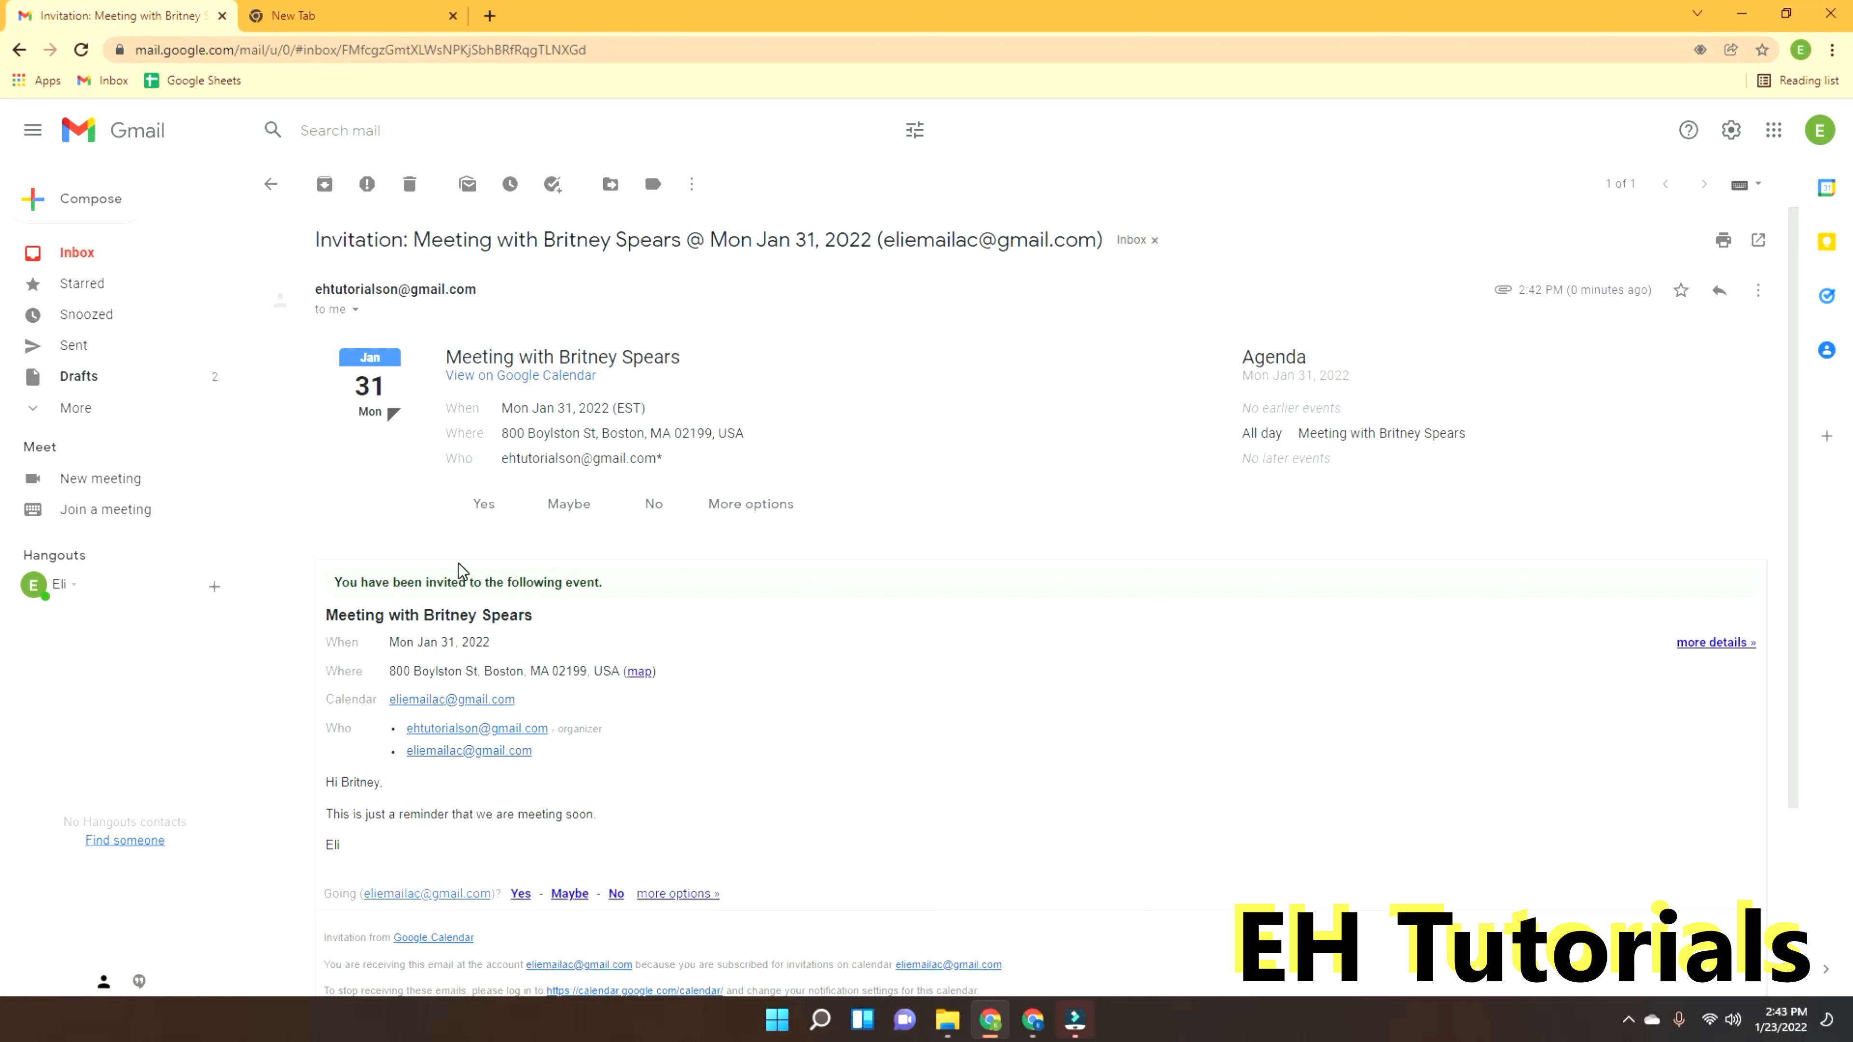
click(746, 511)
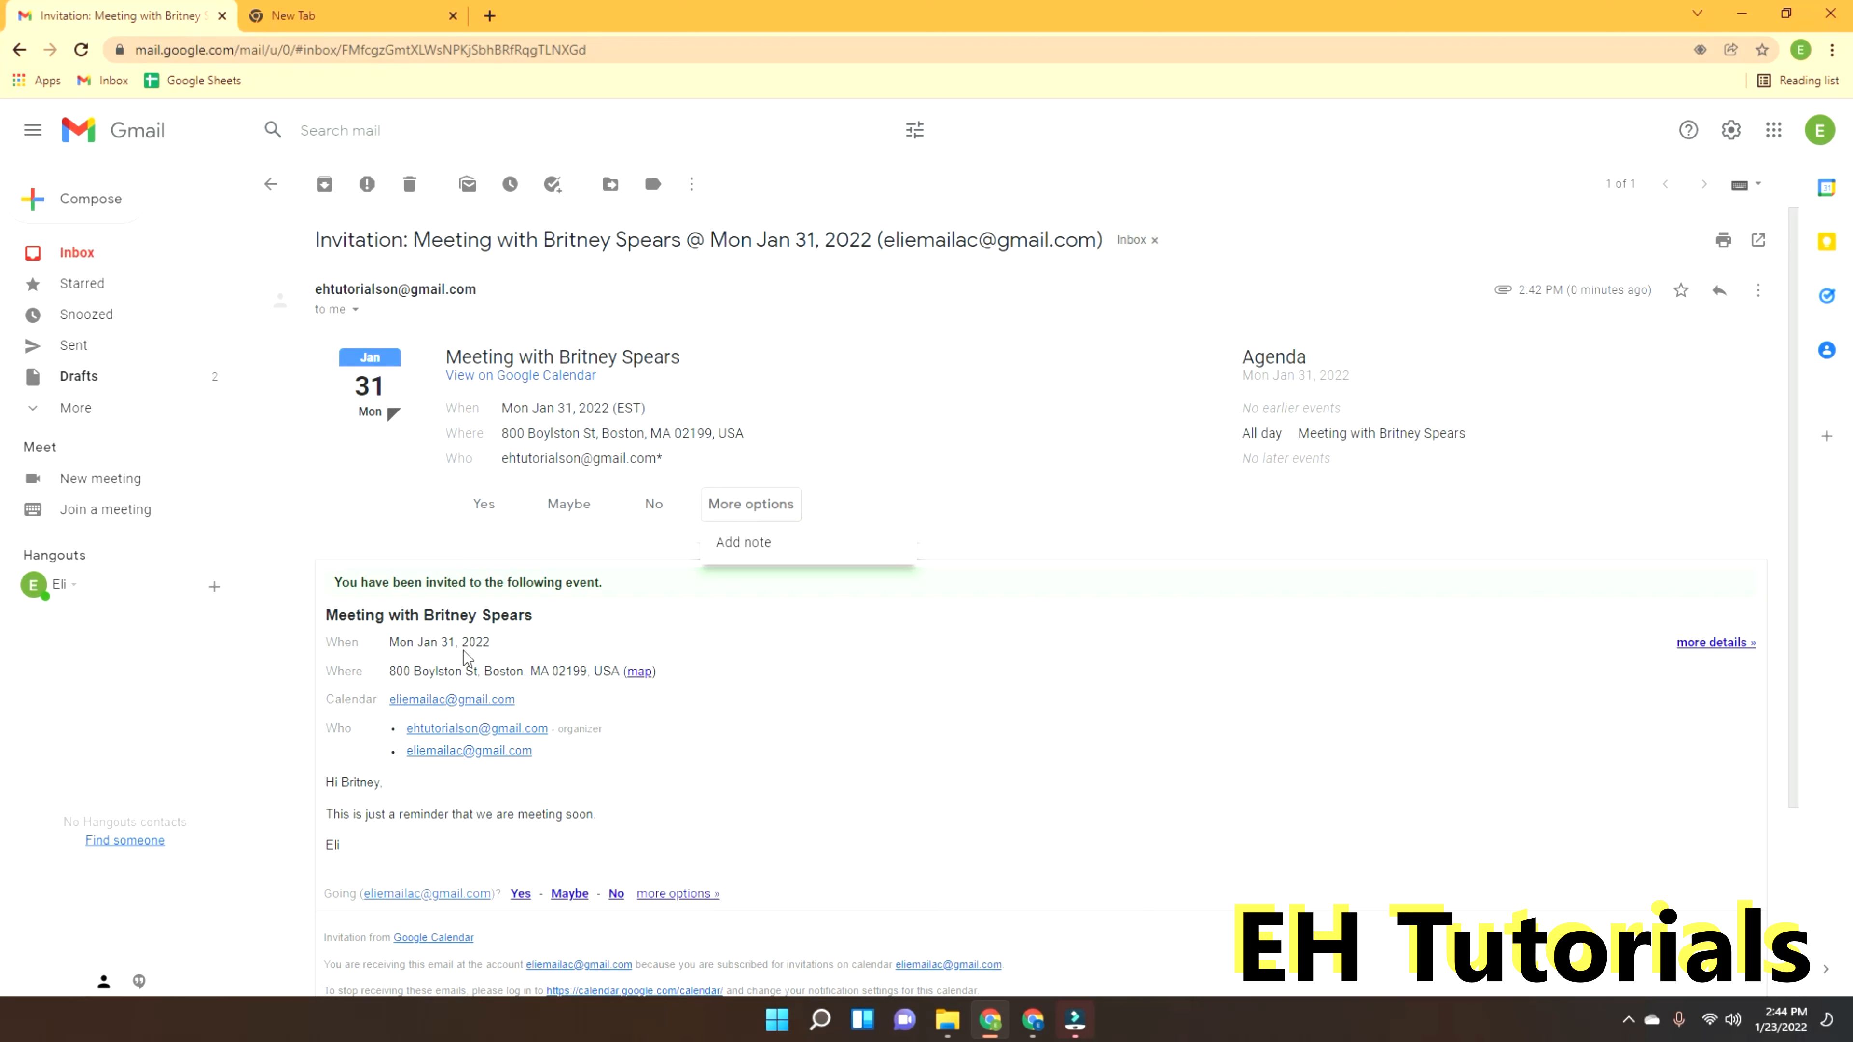
click(629, 622)
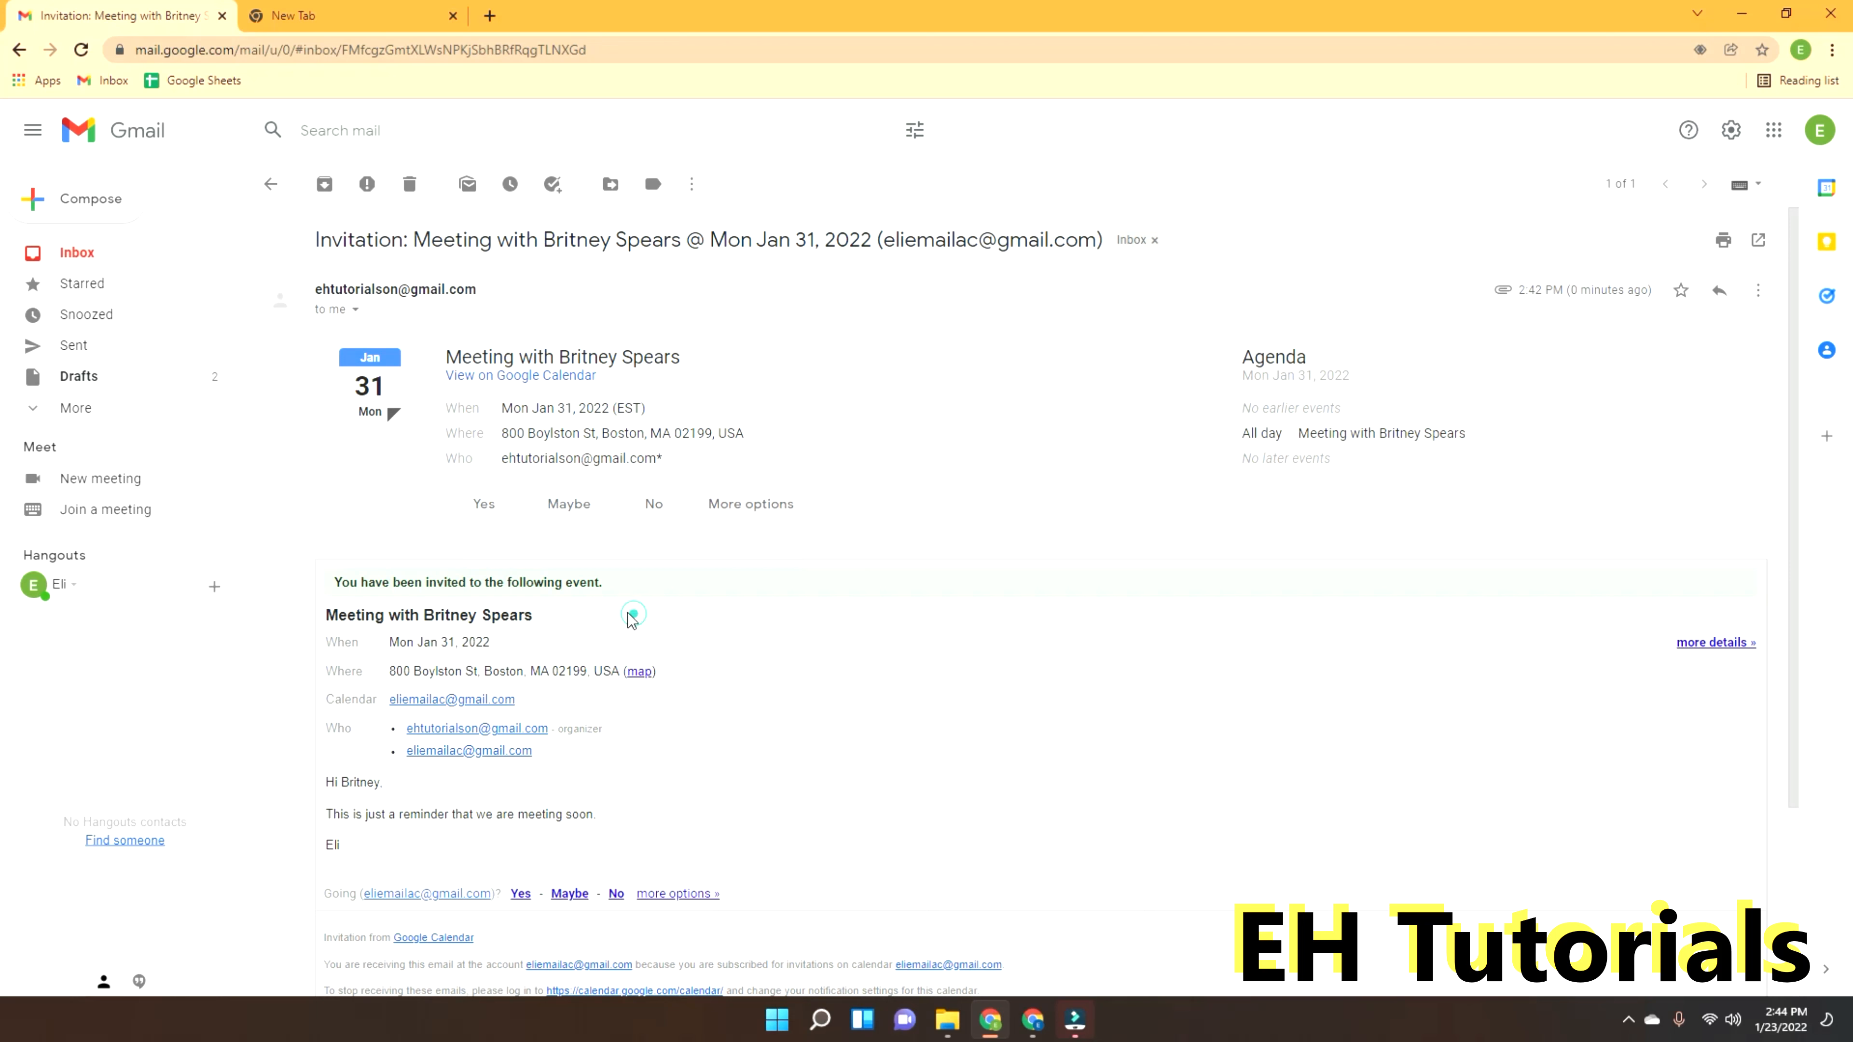
Step: Accept the meeting invitation with Yes as the guest, and open the acceptance email in the organizer's Gmail inbox
click(485, 506)
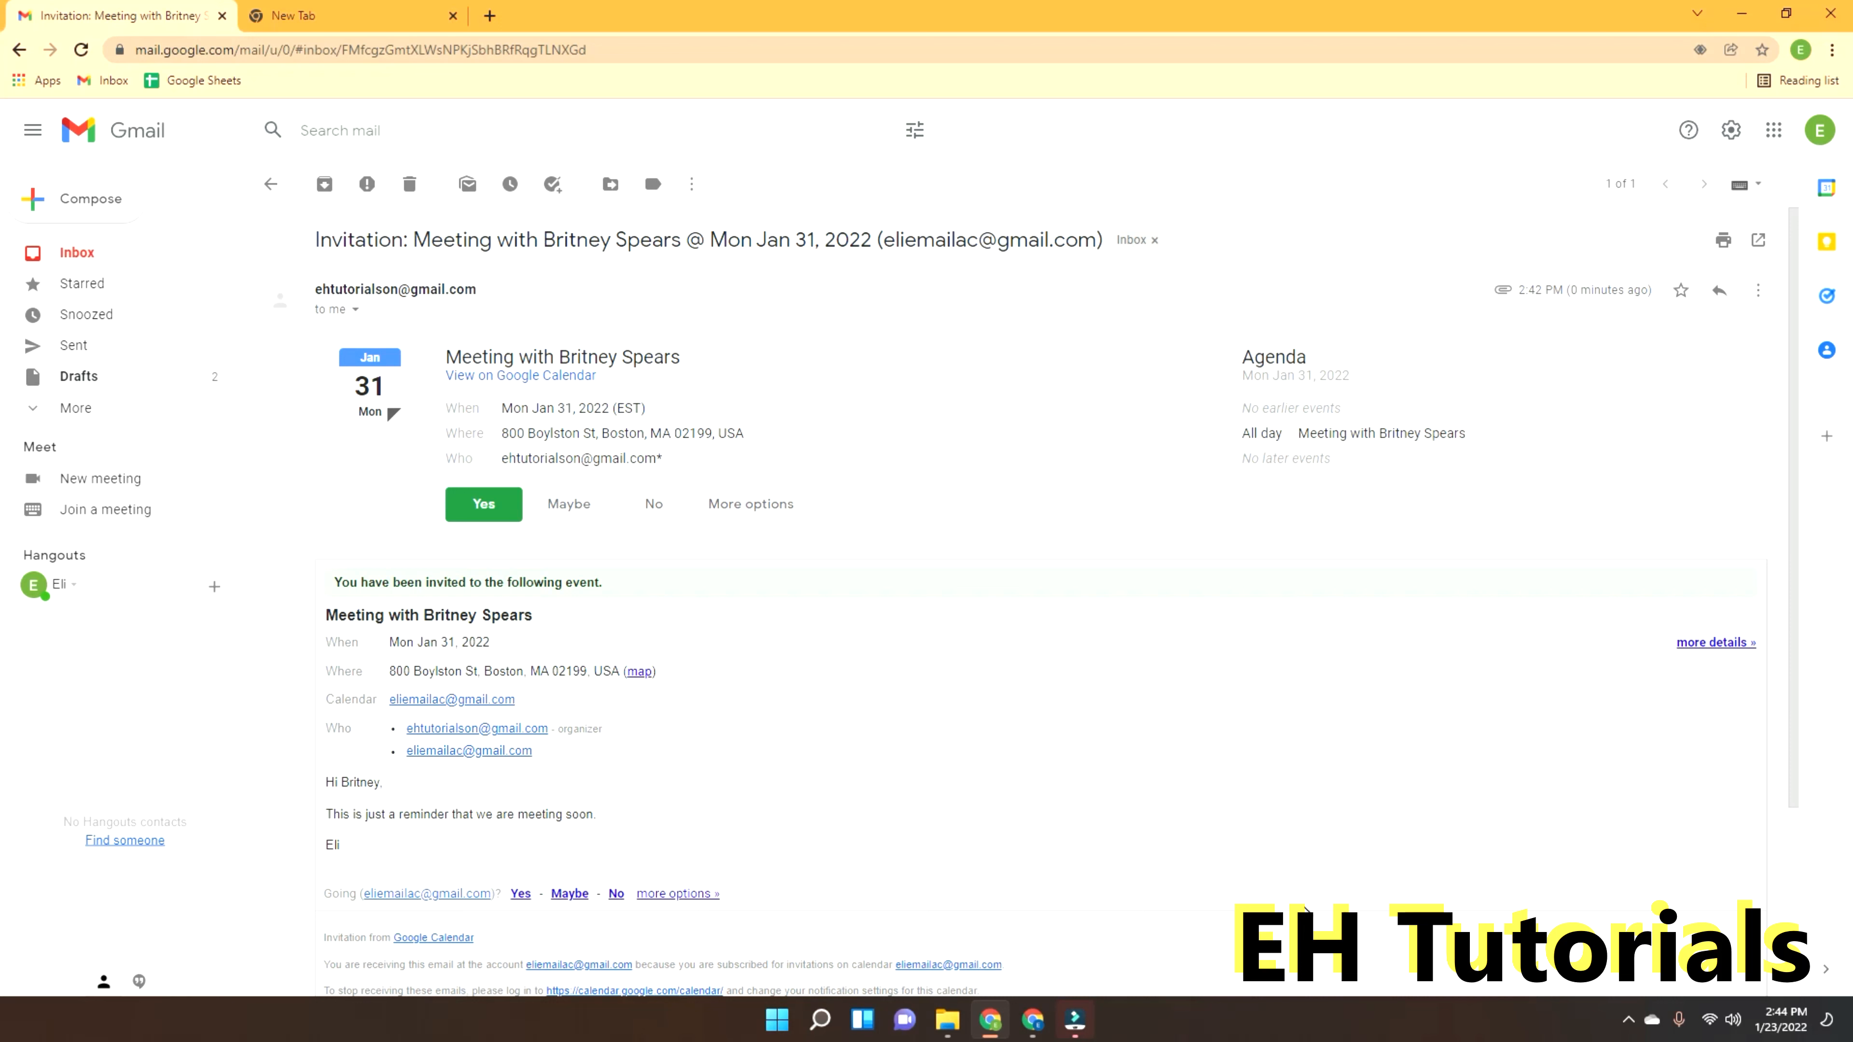
click(1034, 1021)
click(84, 9)
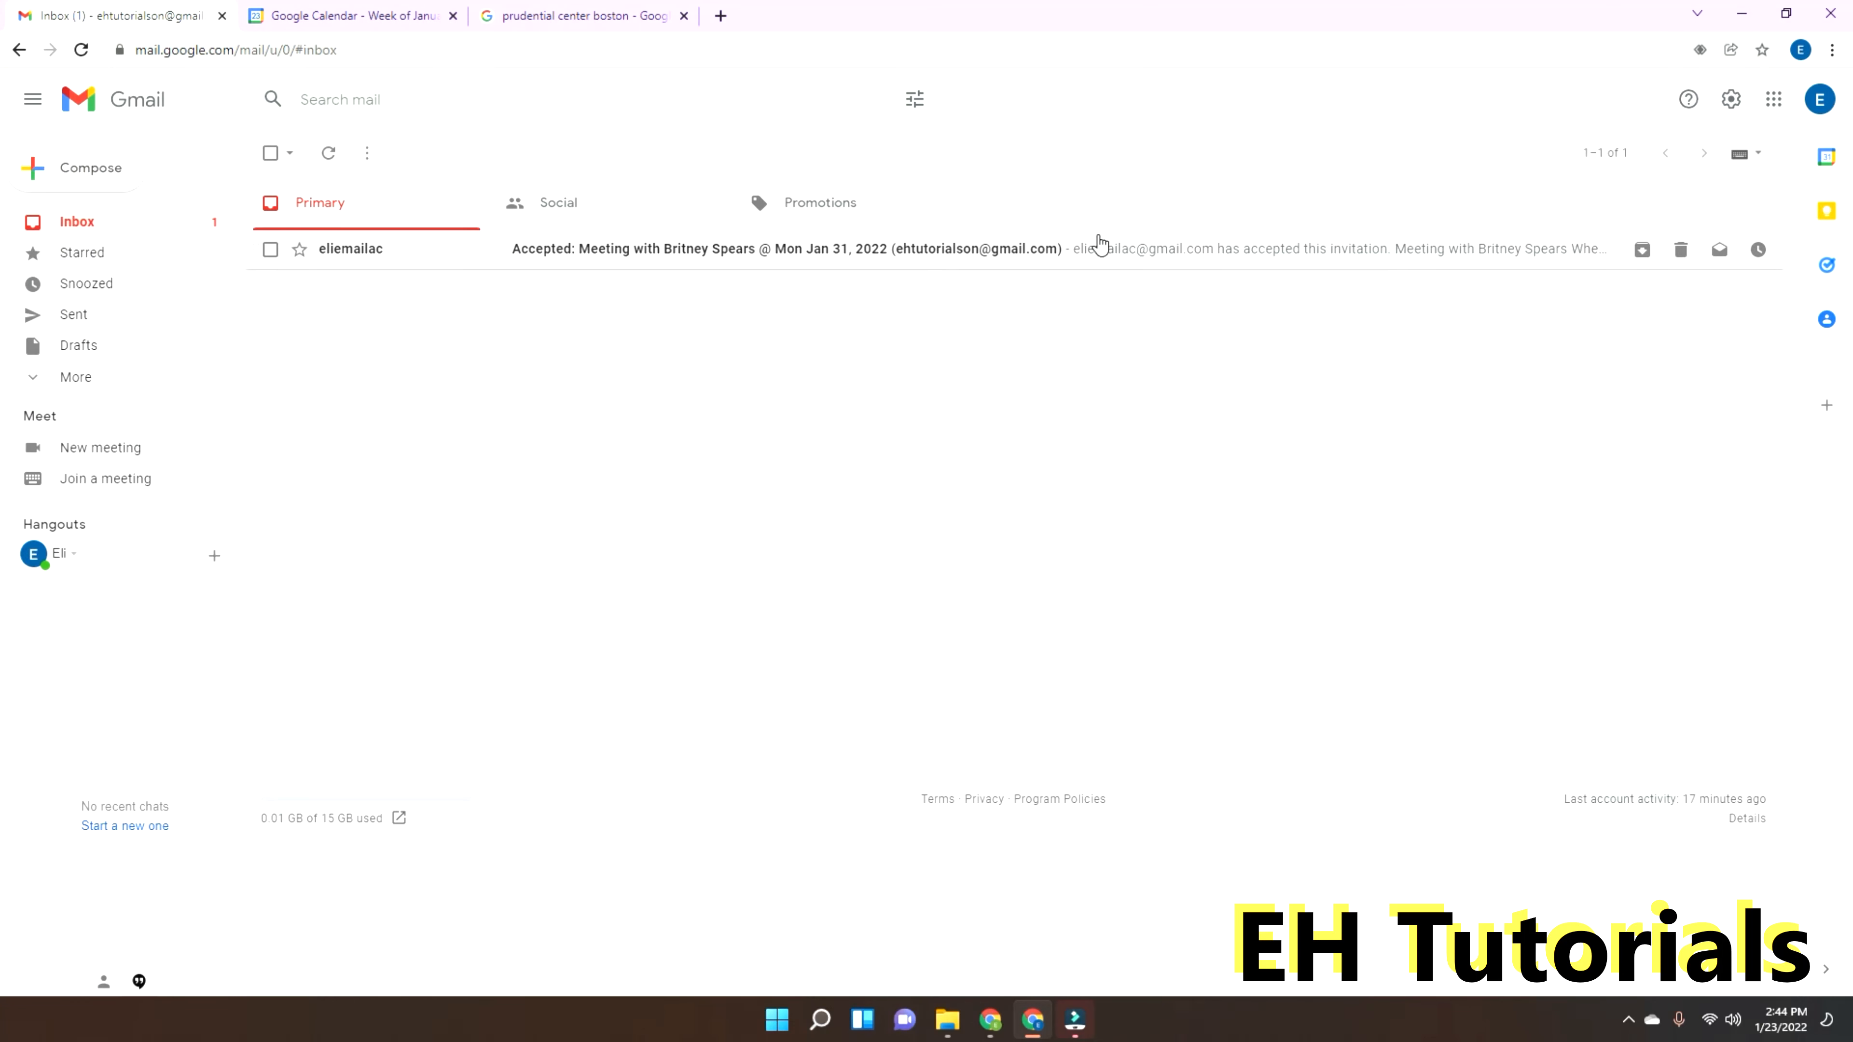
click(1096, 243)
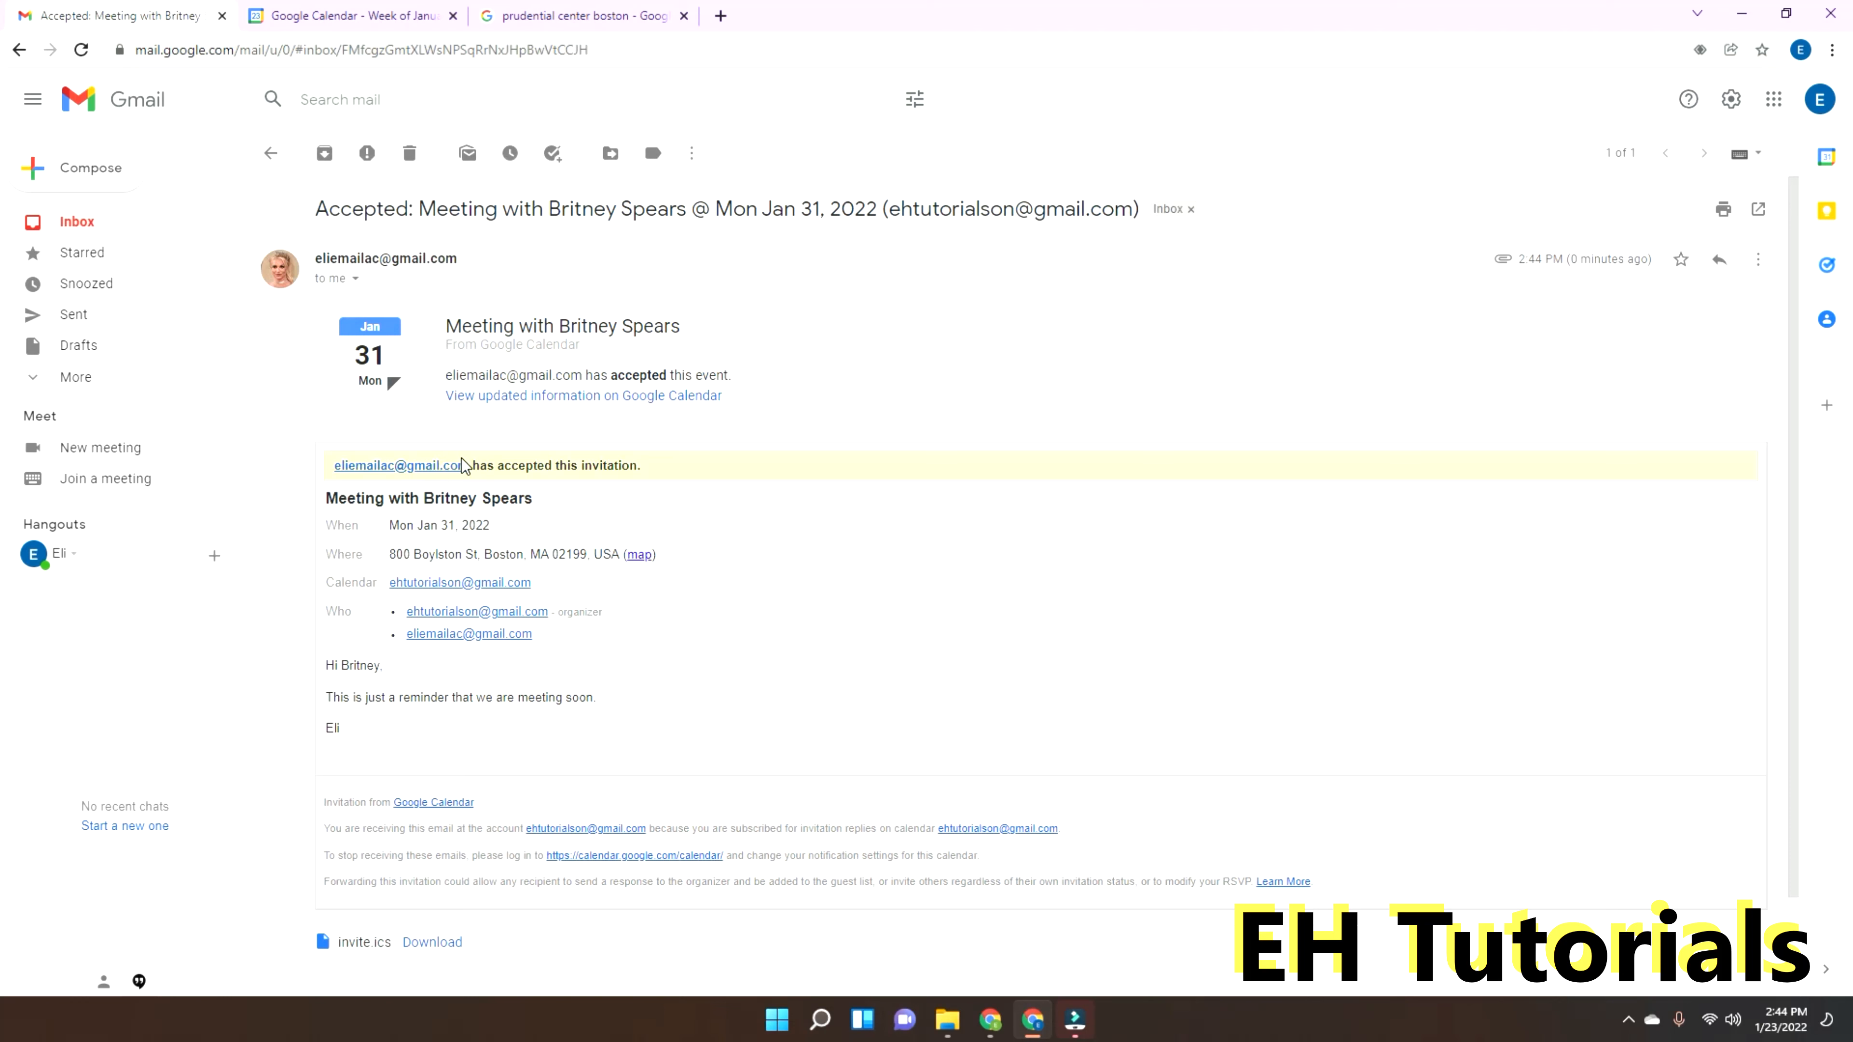
Step: Examine the acceptance email's response notice, event details, received time, and reminder message
drag(545, 468, 675, 471)
click(552, 574)
scroll(974, 558, down, 2)
scroll(1067, 749, up, 2)
drag(1574, 257, 1633, 257)
scroll(618, 862, down, 2)
scroll(365, 690, up, 2)
click(316, 665)
drag(326, 676, 649, 704)
click(828, 689)
Step: Switch to Google Calendar, open the January 31 meeting's details to check the guest responses, and dismiss the introductory tip
click(362, 8)
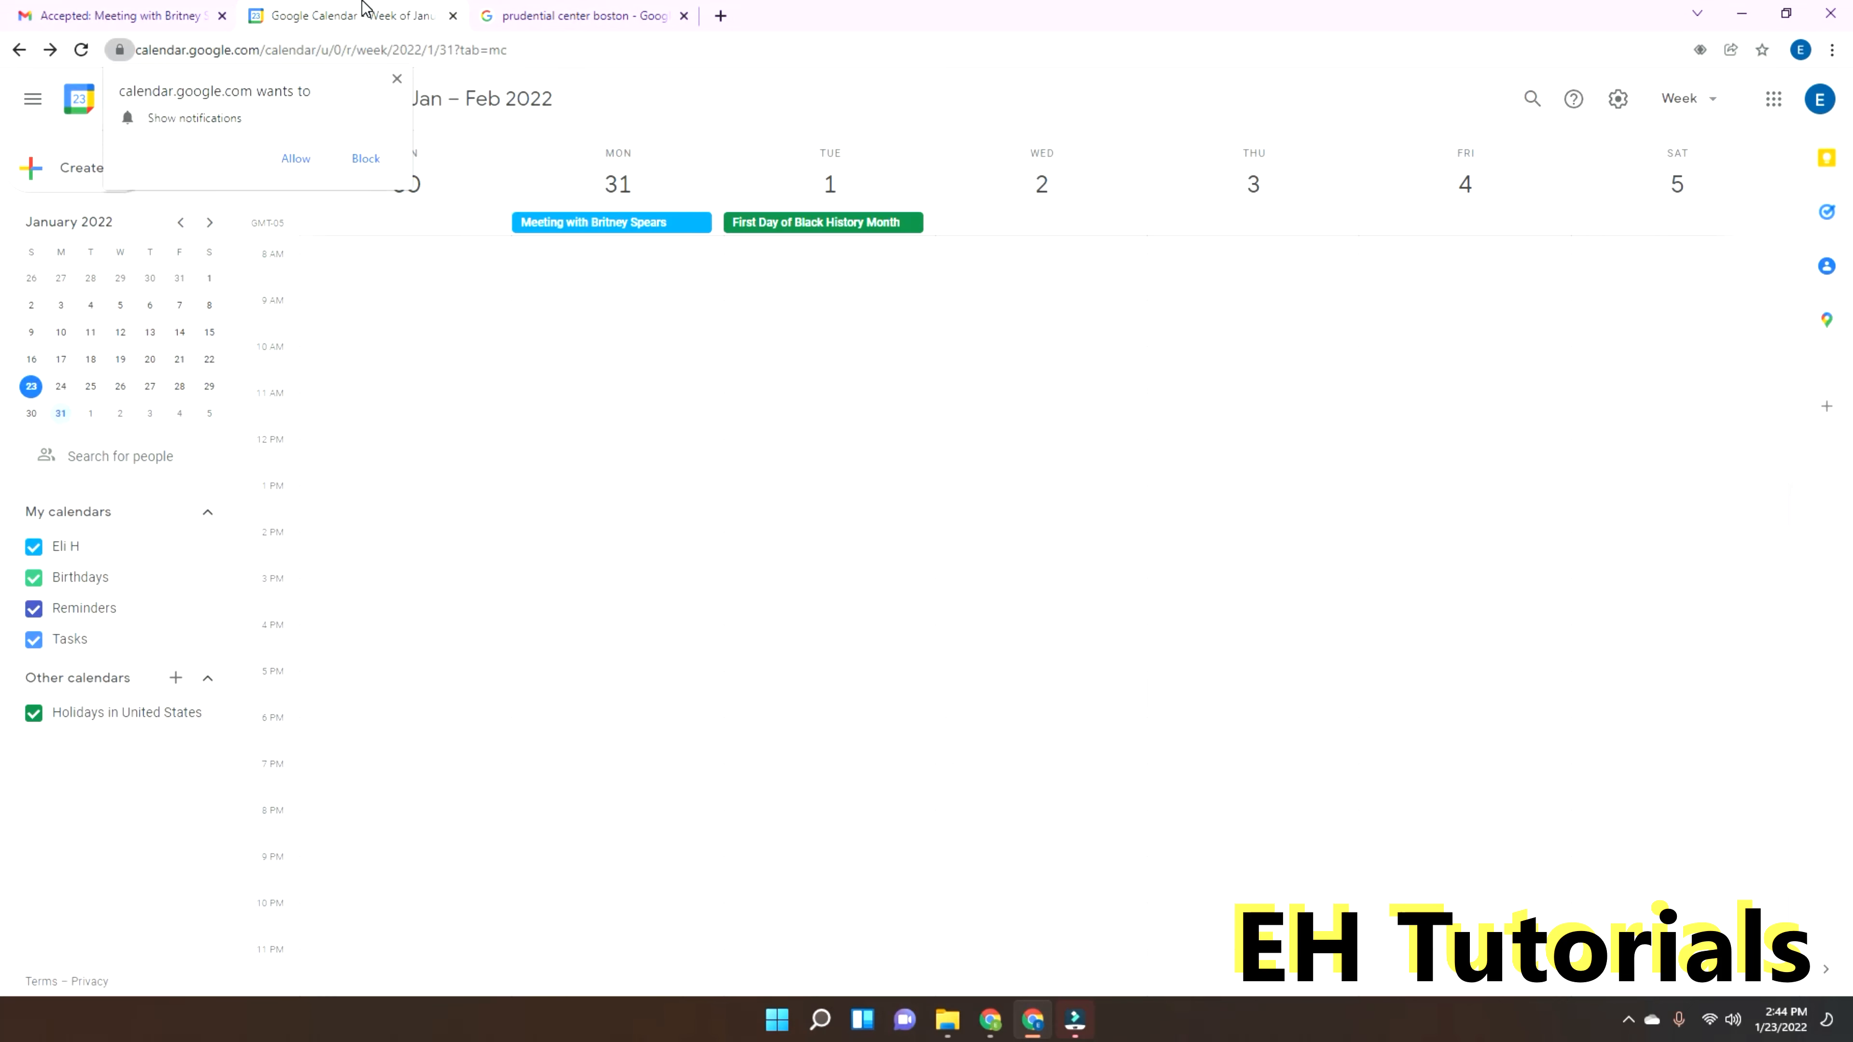
click(576, 226)
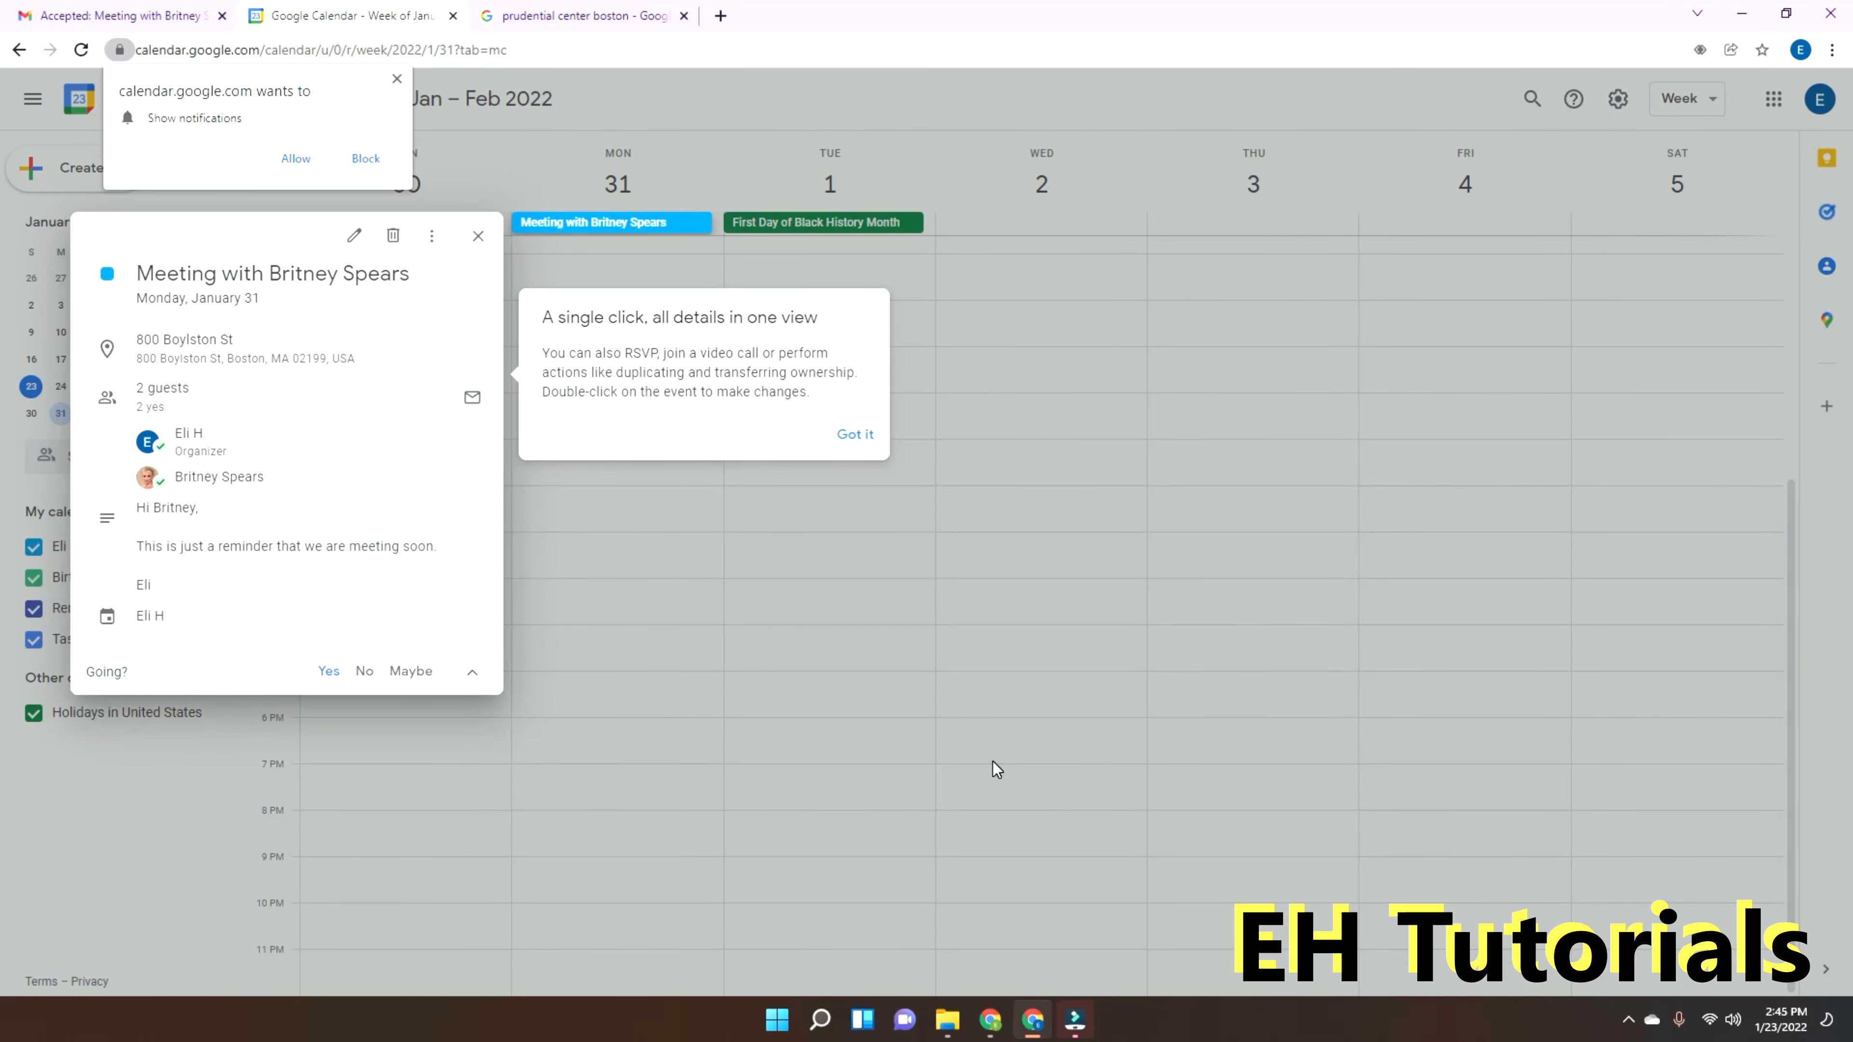
click(856, 435)
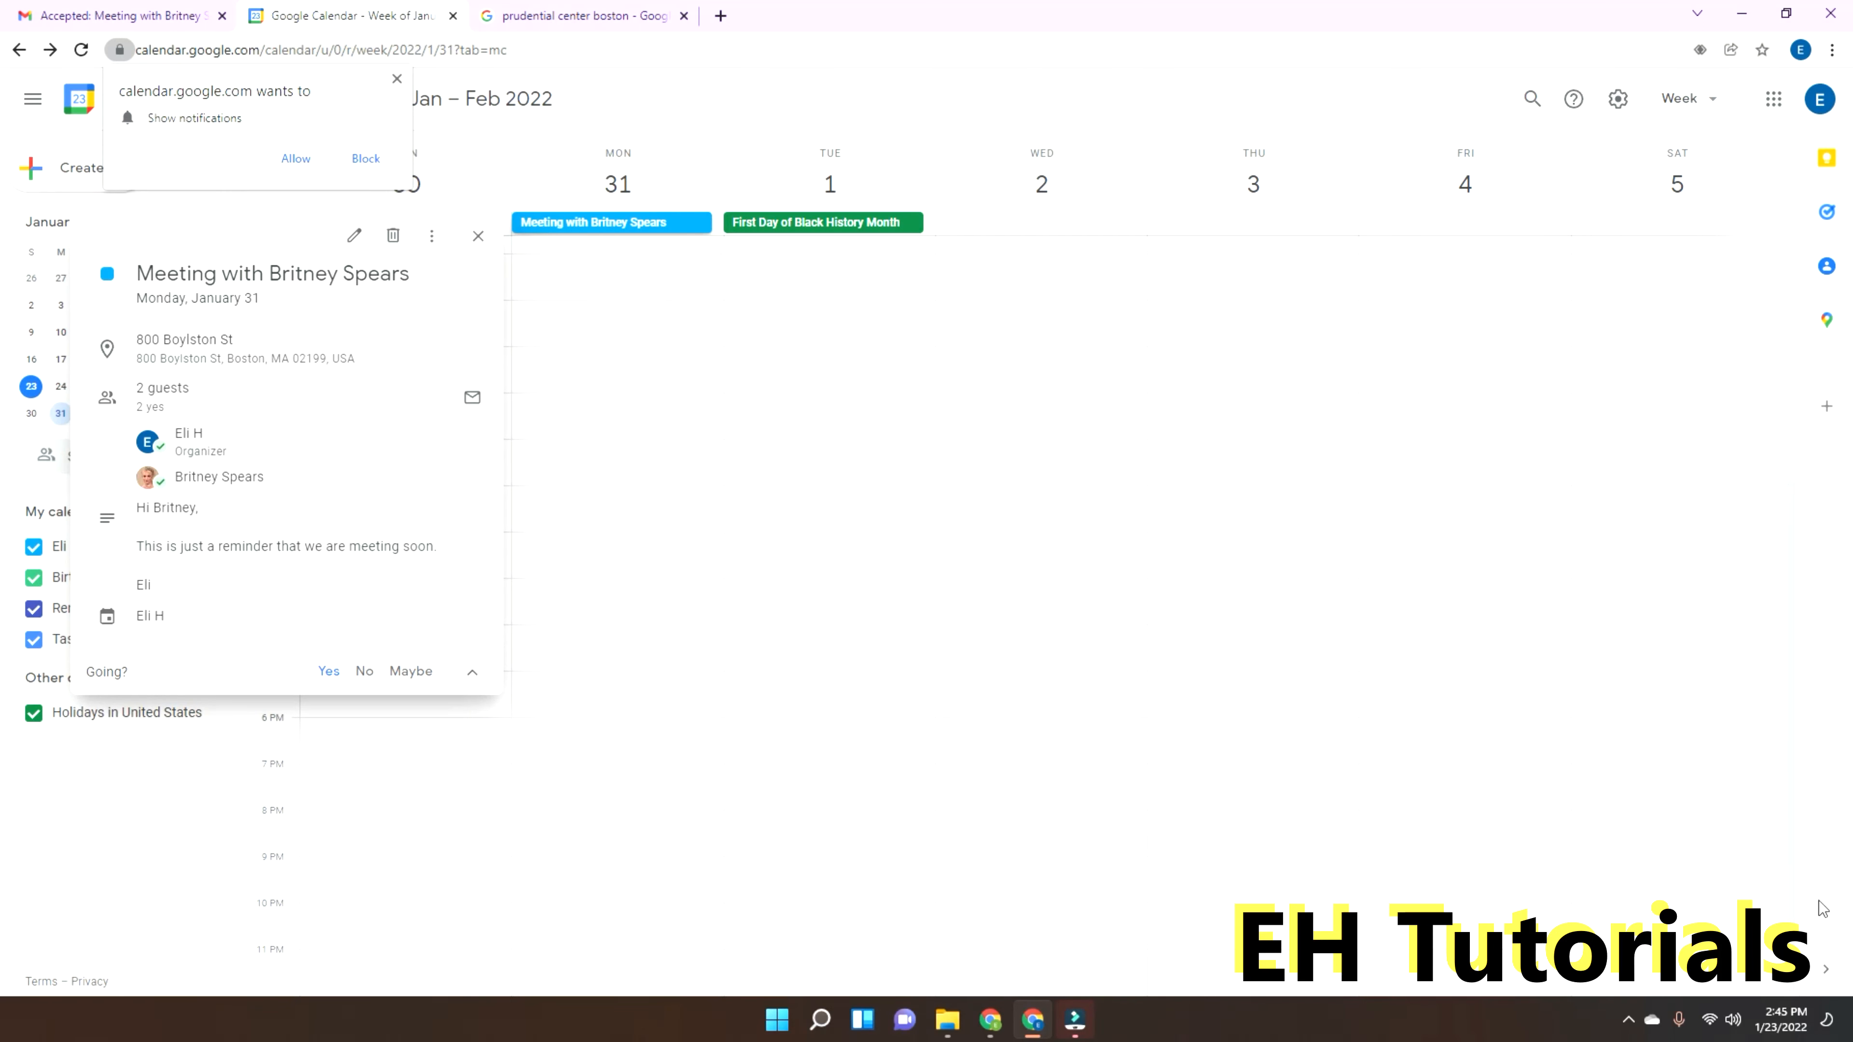